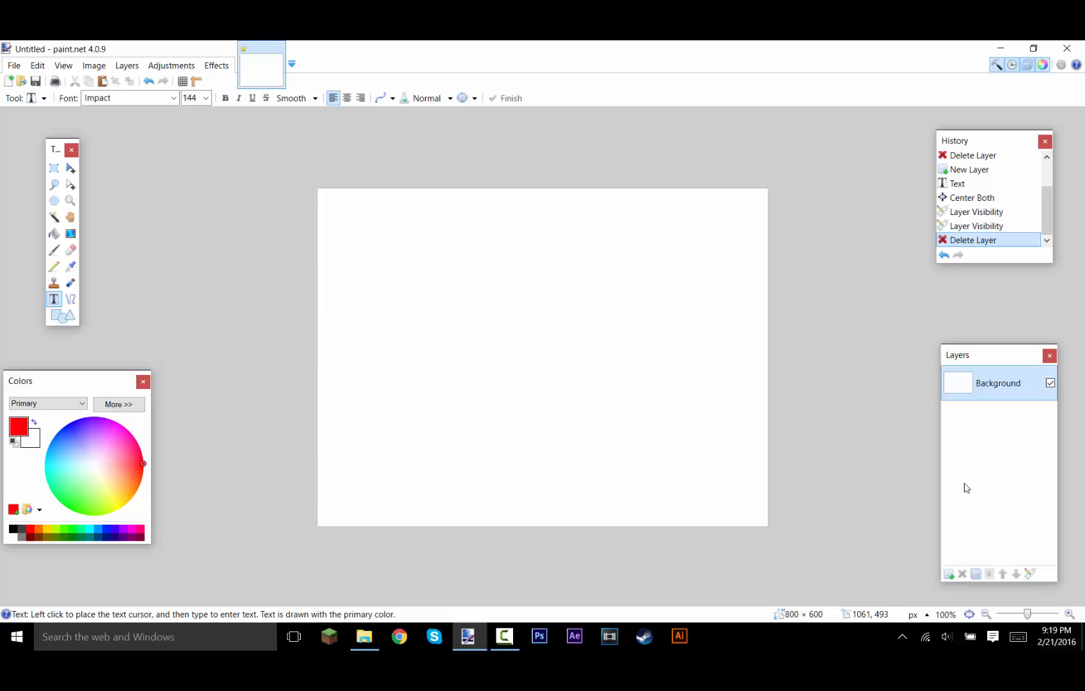
# Add a new layer and place the red text "Youtube" in 144 pt Impact, moved slightly down to the middle of the canvas.
pyautogui.click(949, 573)
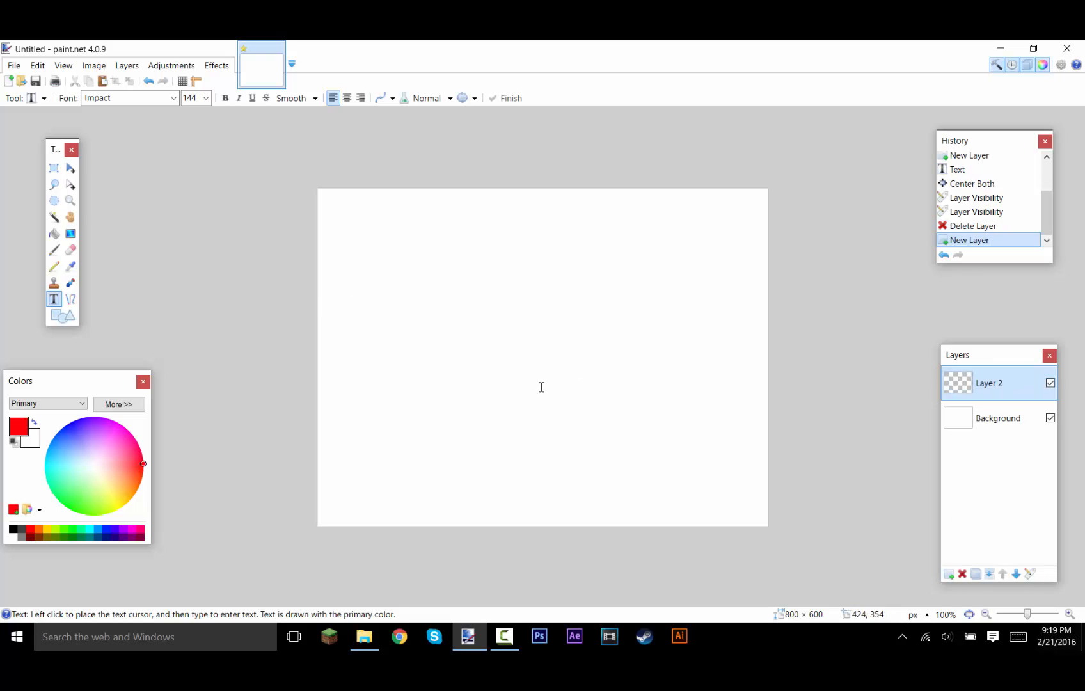
pyautogui.click(366, 345)
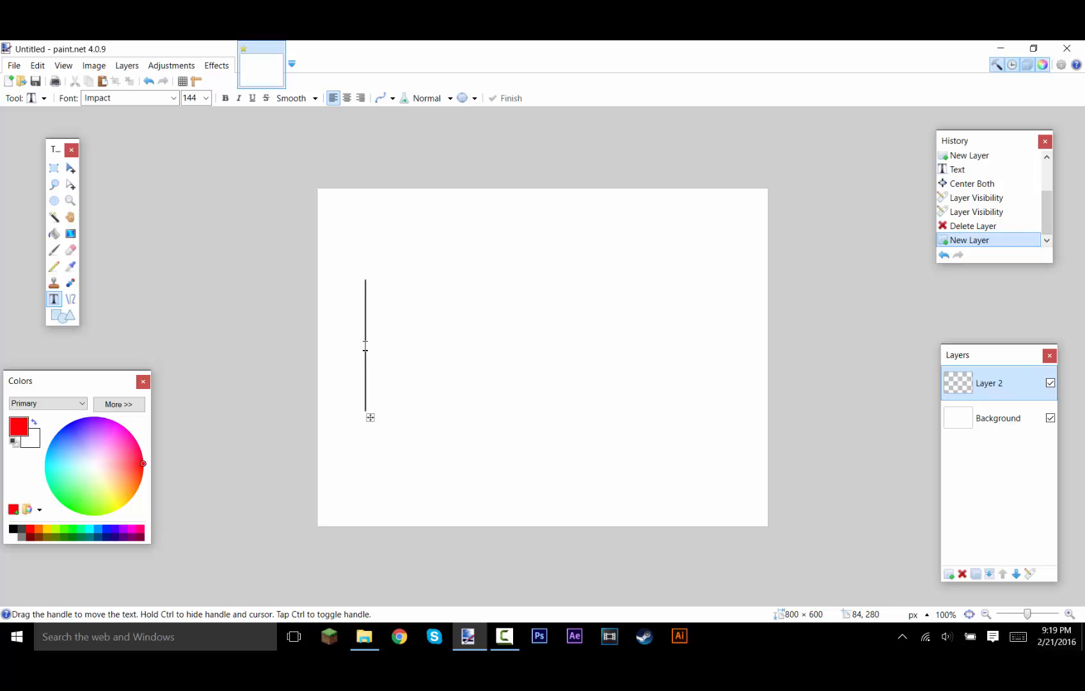
pyautogui.write('Youtube')
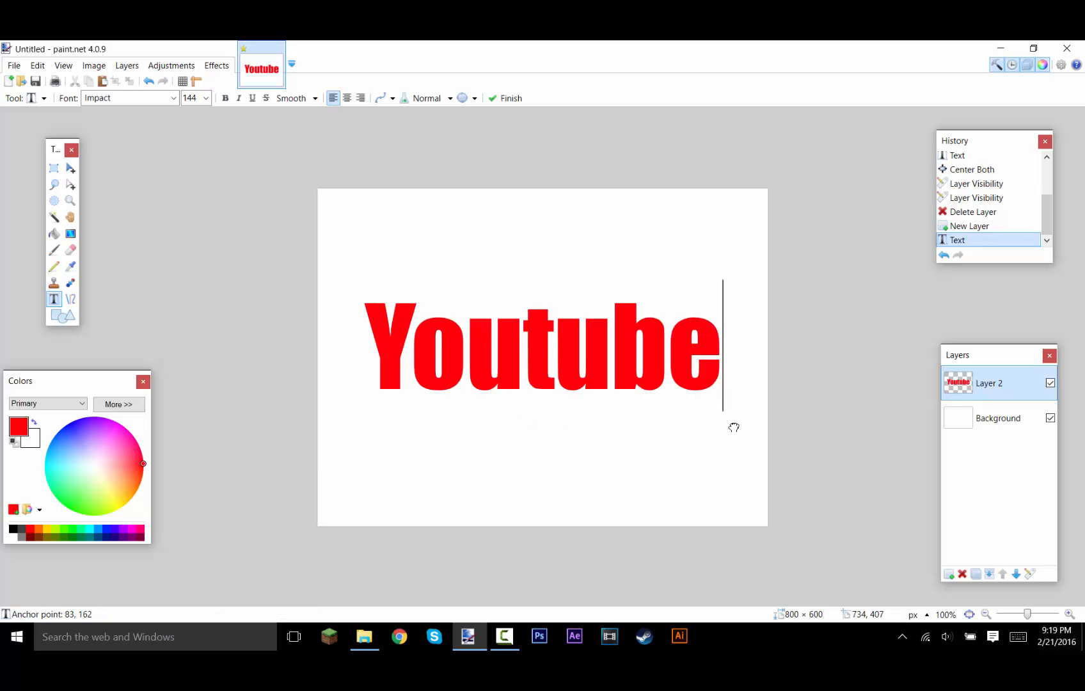
pyautogui.moveTo(734, 428)
pyautogui.mouseDown()
pyautogui.moveTo(721, 439)
pyautogui.moveTo(736, 434)
pyautogui.mouseUp()
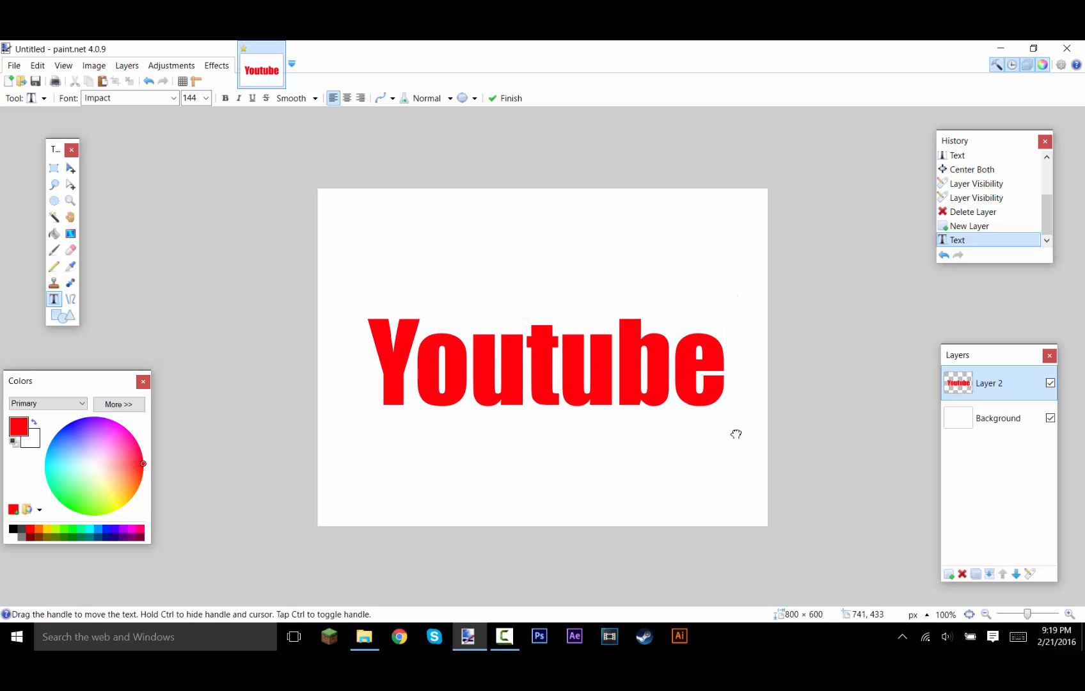
pyautogui.press('Escape')
# Start a Drop Shadow on the text with both offsets at 0 and the Widening Radius and Blur Radius at 5.
pyautogui.click(217, 66)
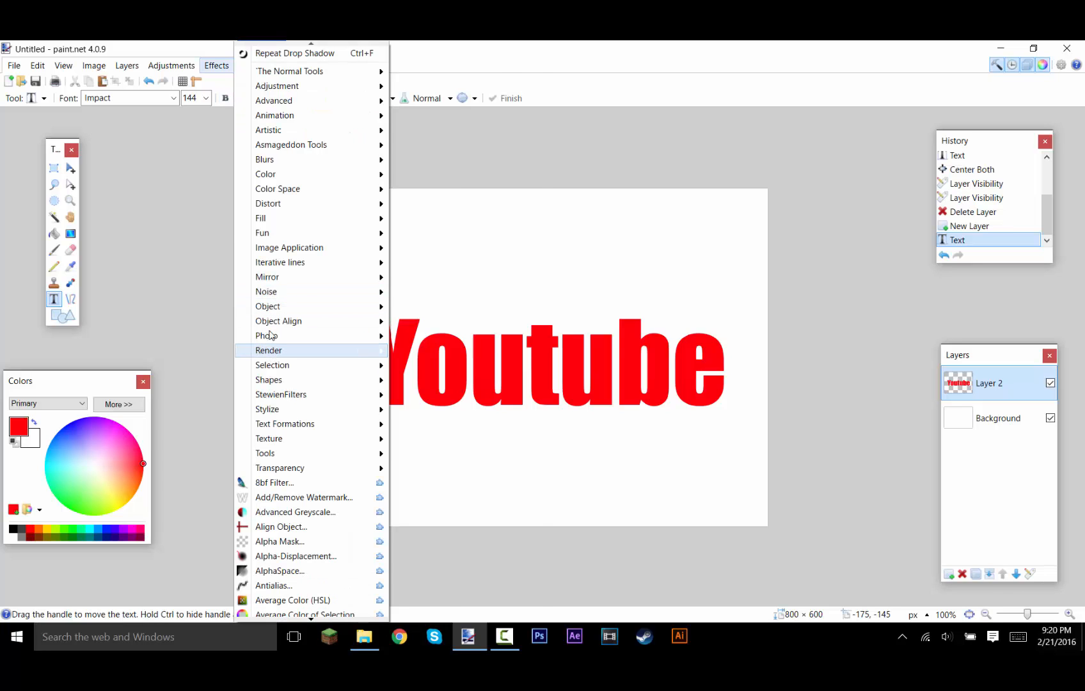
pyautogui.moveTo(280, 308)
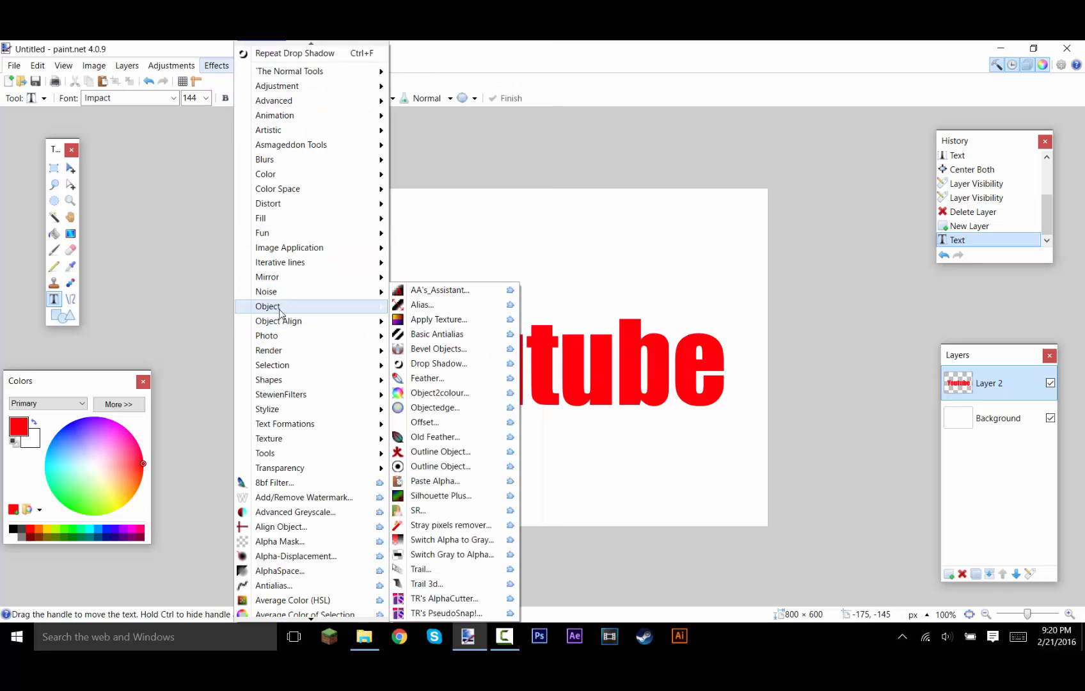
pyautogui.click(435, 363)
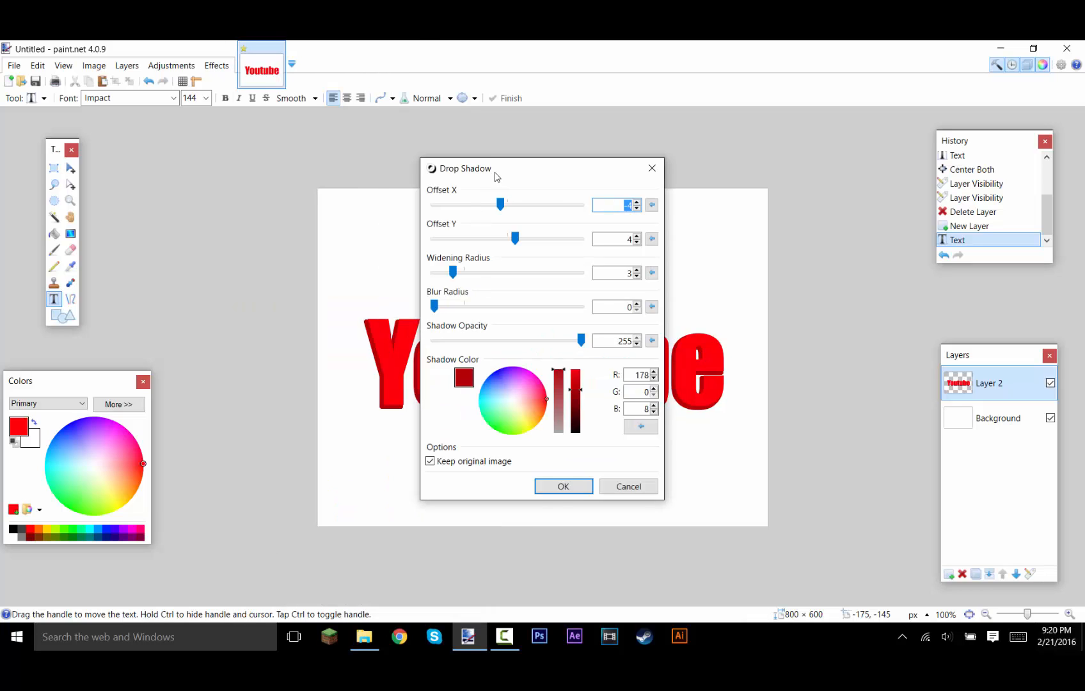
pyautogui.moveTo(496, 173); pyautogui.dragTo(153, 168)
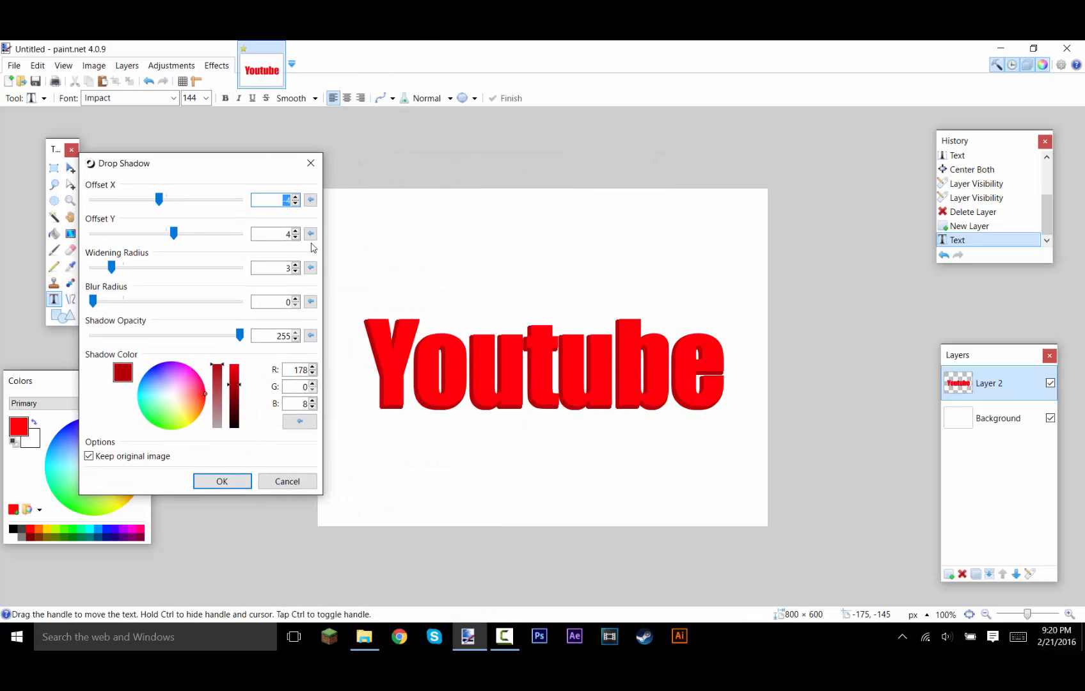
pyautogui.click(310, 200)
pyautogui.click(310, 233)
pyautogui.click(311, 267)
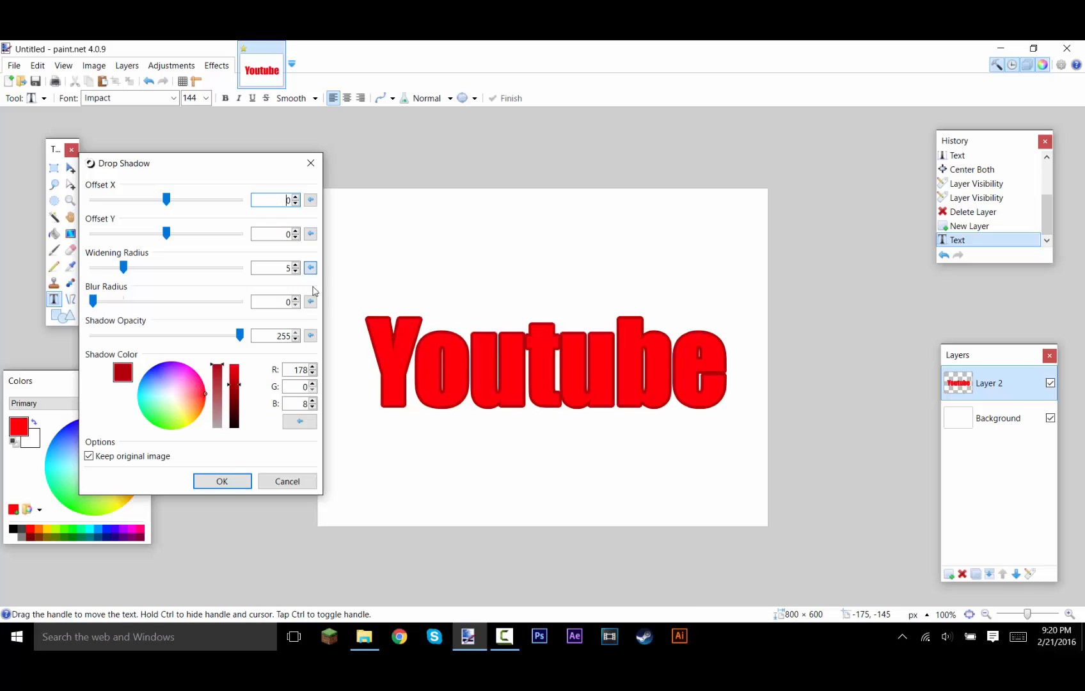
pyautogui.click(310, 302)
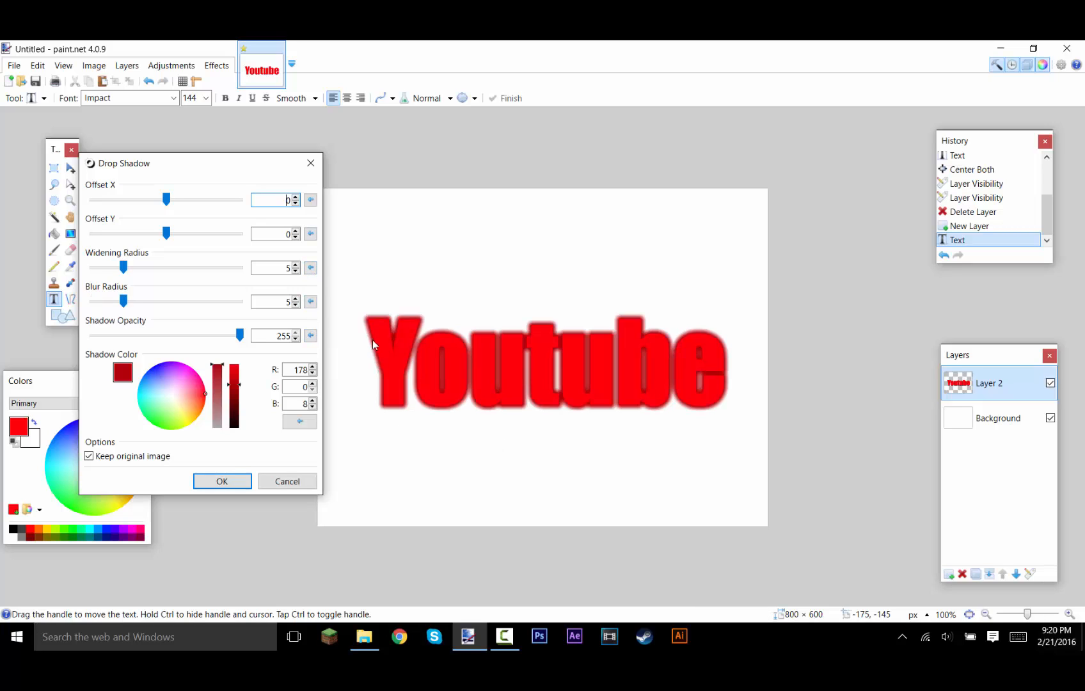
# Change the shadow colour to black and set the Blur Radius to 0 for a hard outline.
pyautogui.moveTo(234, 382); pyautogui.dragTo(235, 364)
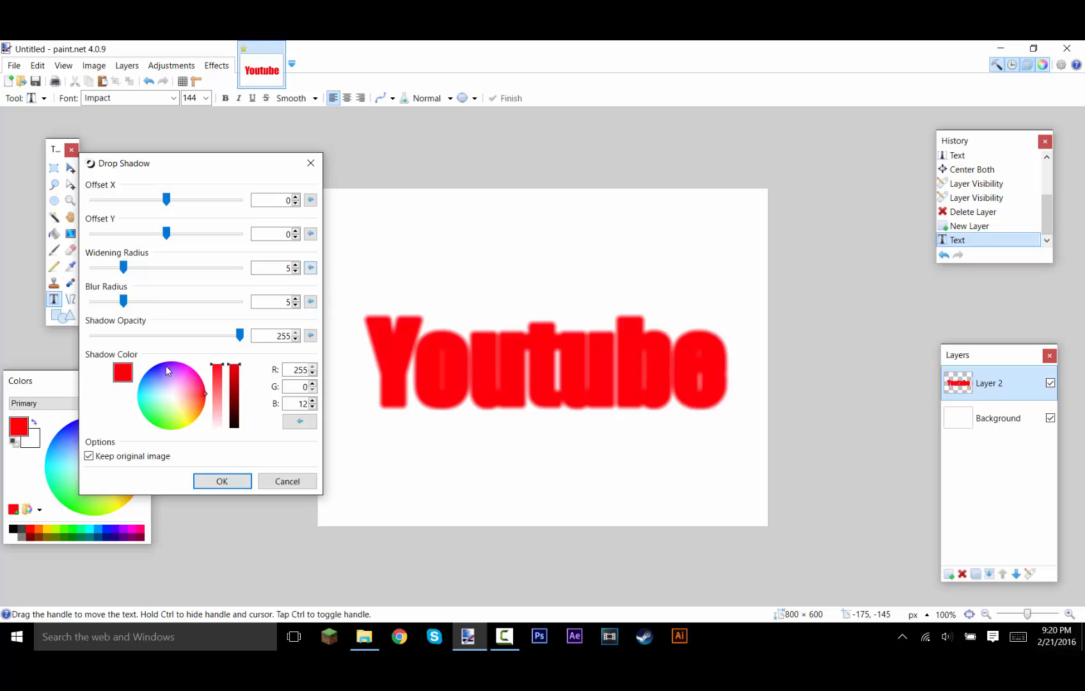
pyautogui.click(234, 428)
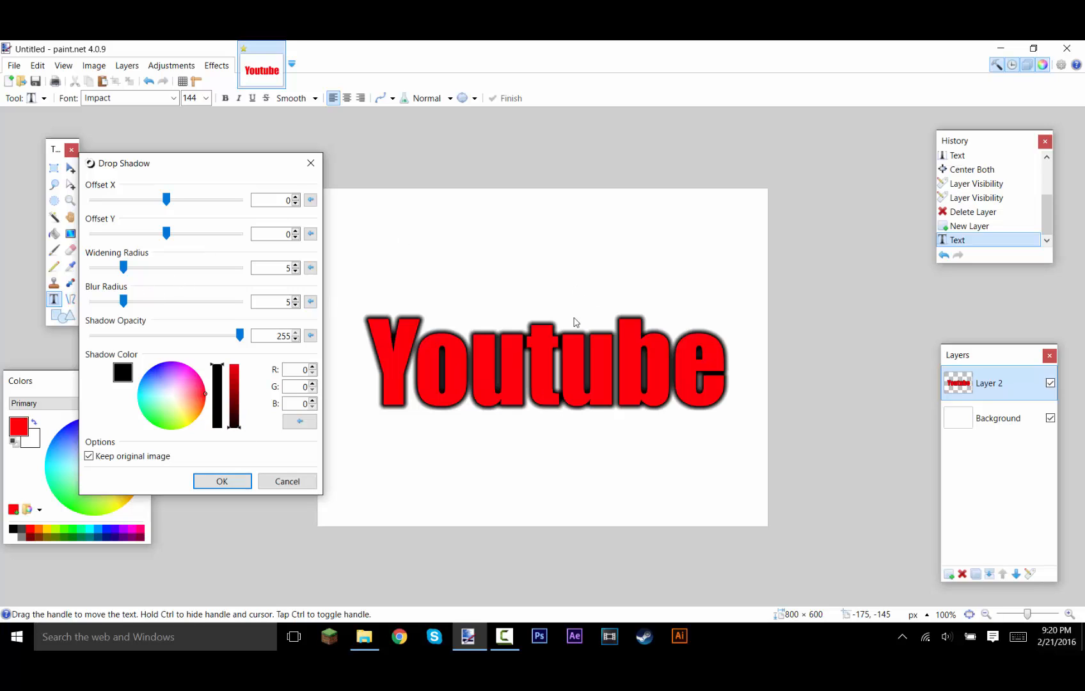
pyautogui.moveTo(125, 301); pyautogui.dragTo(93, 301)
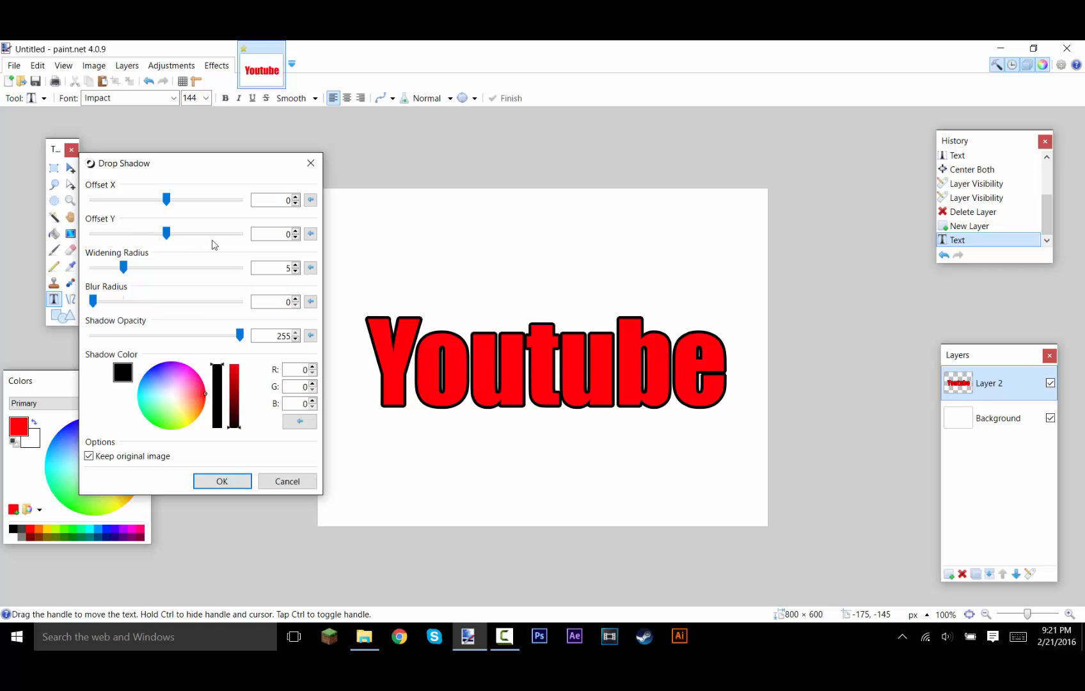
# Set the drop shadow's Offset X to 6.
pyautogui.click(295, 197)
pyautogui.click(295, 197)
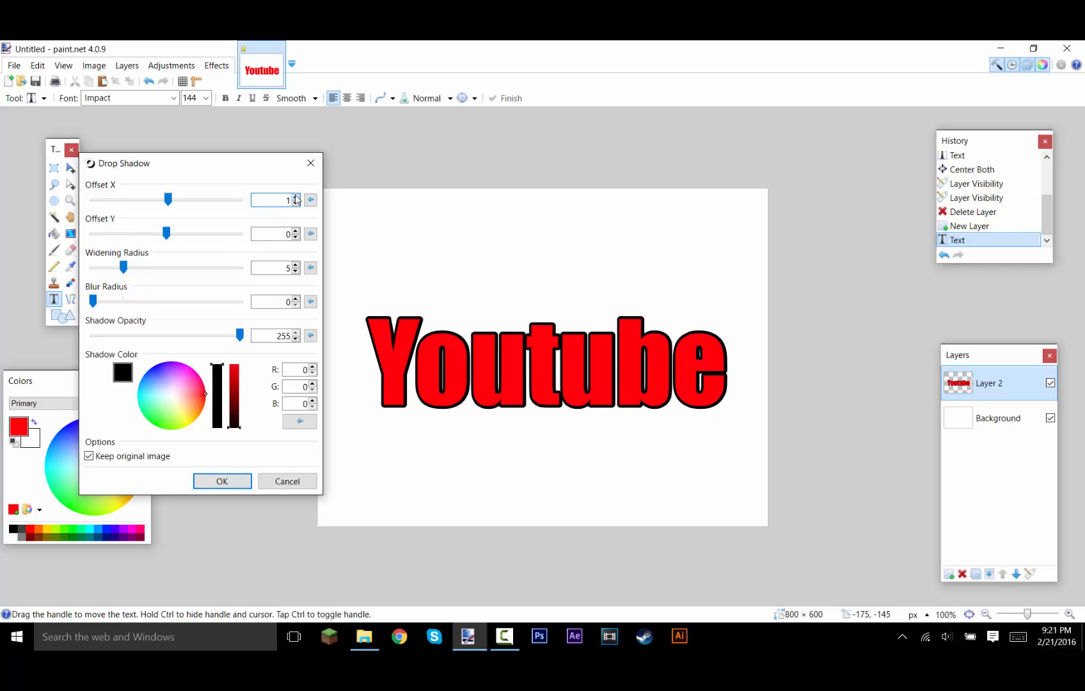
pyautogui.click(296, 197)
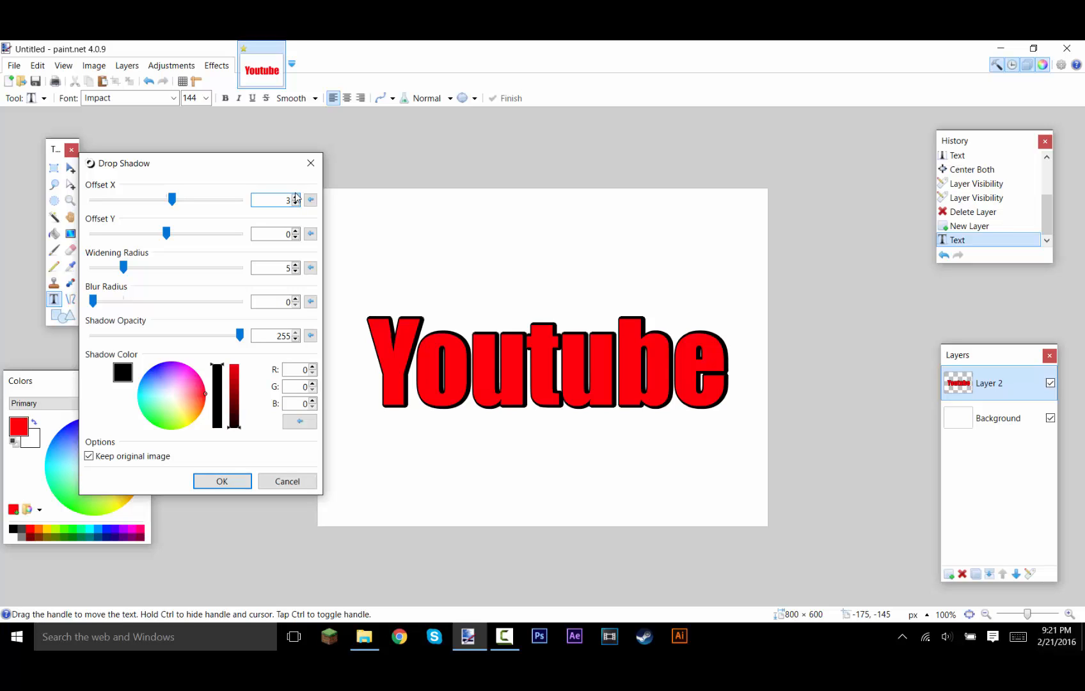
pyautogui.click(296, 198)
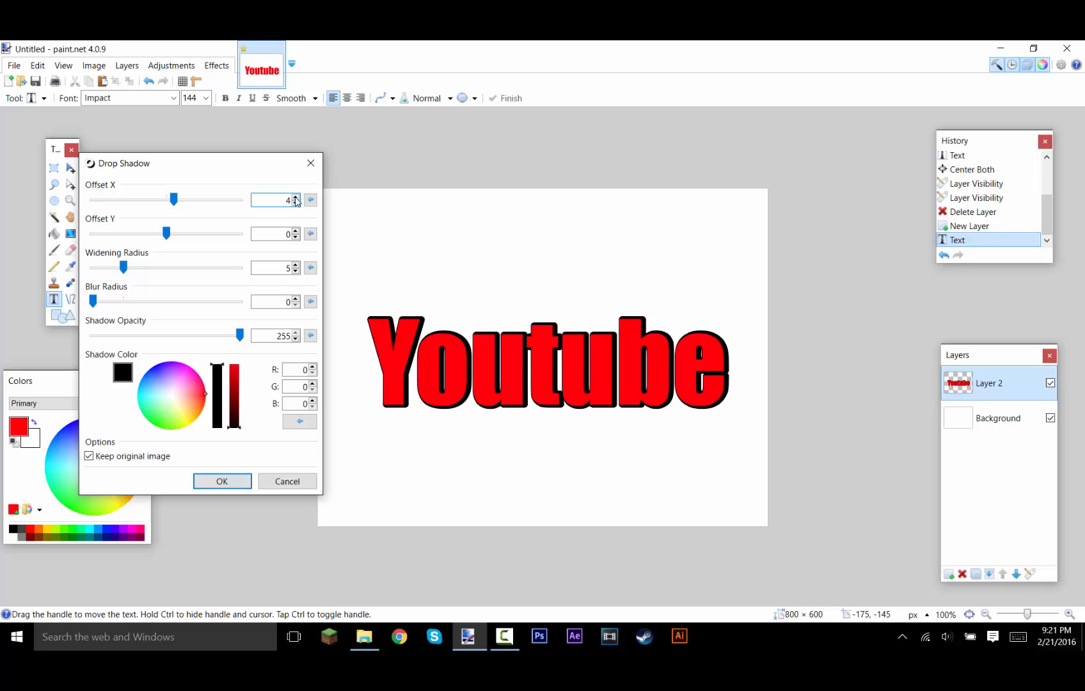
pyautogui.click(296, 199)
pyautogui.click(296, 197)
pyautogui.click(296, 197)
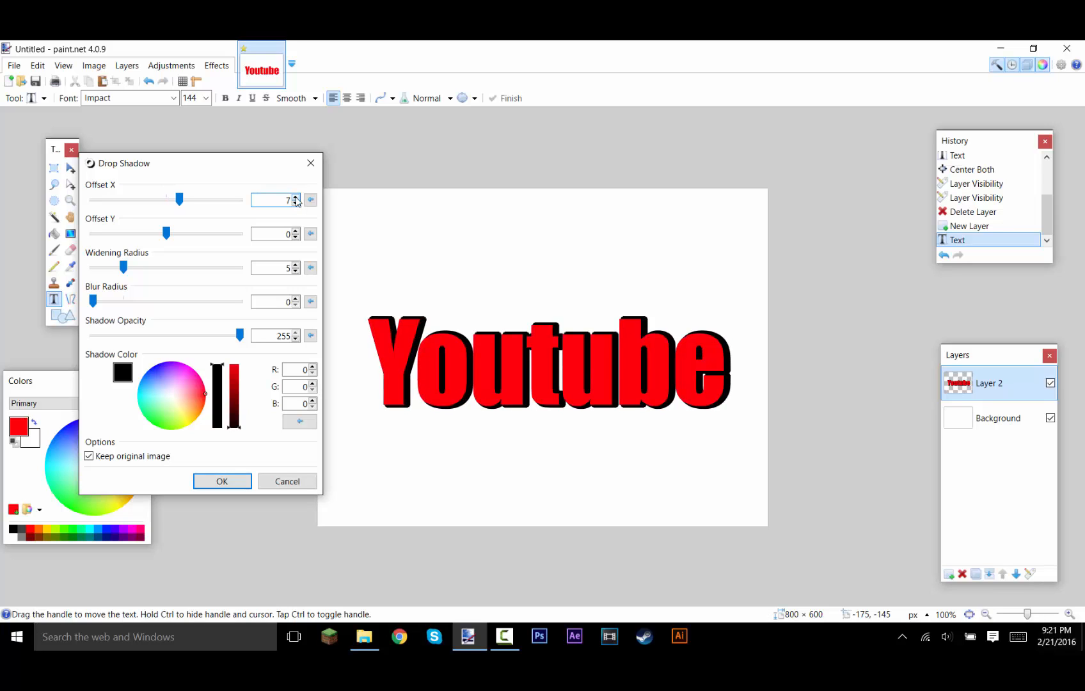
pyautogui.click(296, 198)
pyautogui.click(295, 203)
pyautogui.click(295, 203)
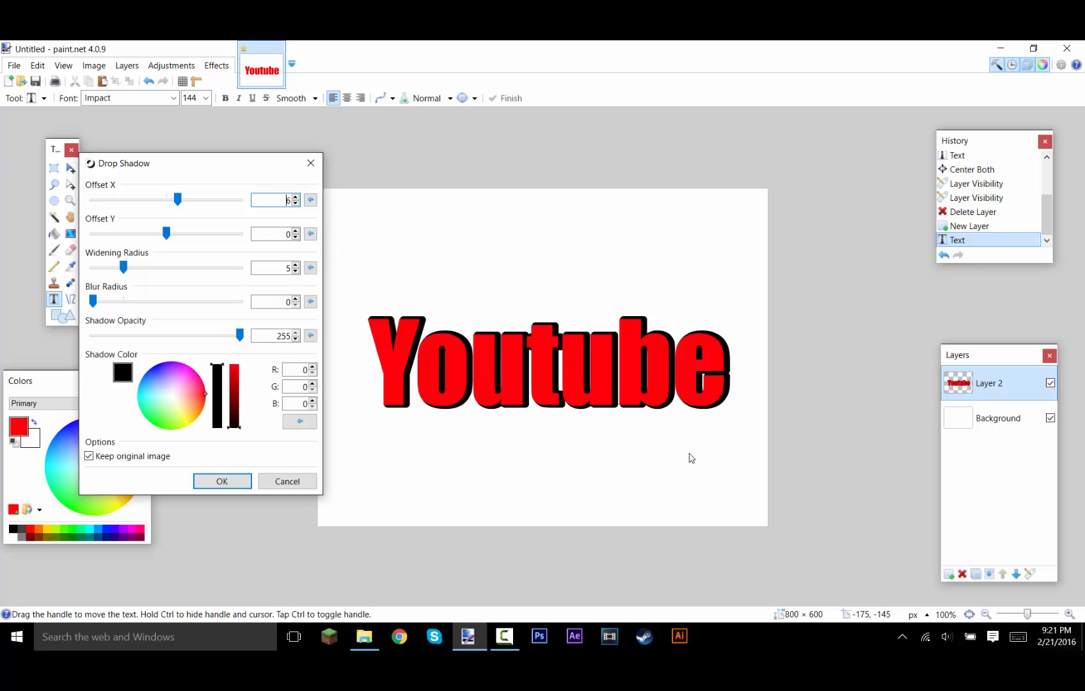
# Set the drop shadow's Offset Y to 5 with a Widening Radius of 5.
pyautogui.click(279, 234)
pyautogui.click(296, 231)
pyautogui.click(296, 231)
pyautogui.click(296, 231)
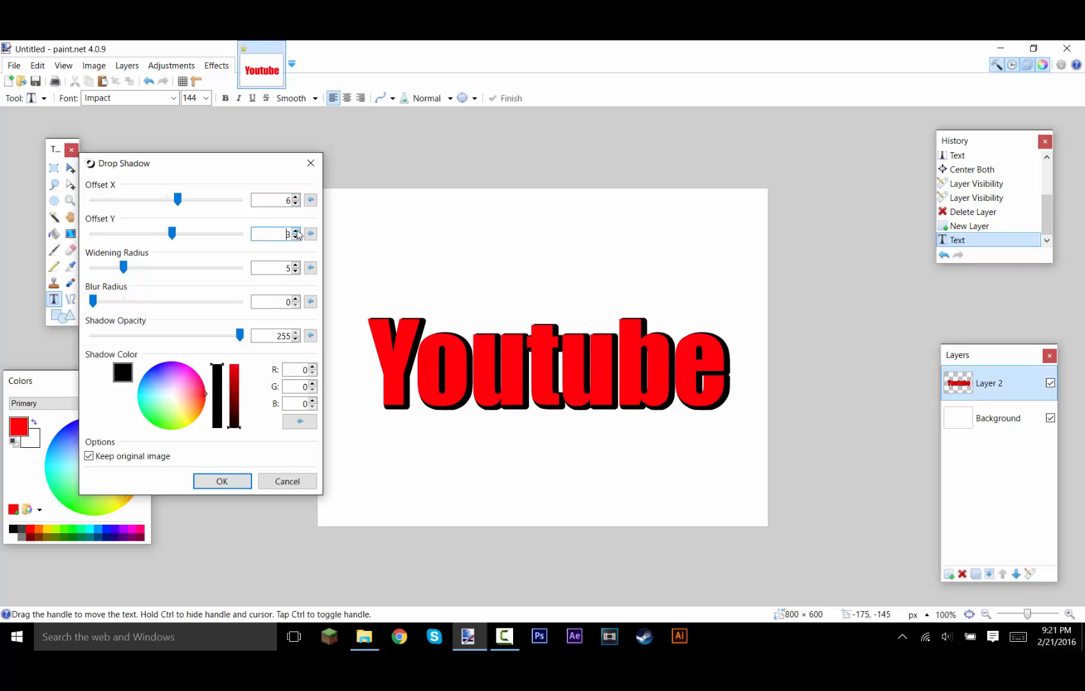
pyautogui.click(297, 231)
pyautogui.click(296, 231)
pyautogui.click(297, 231)
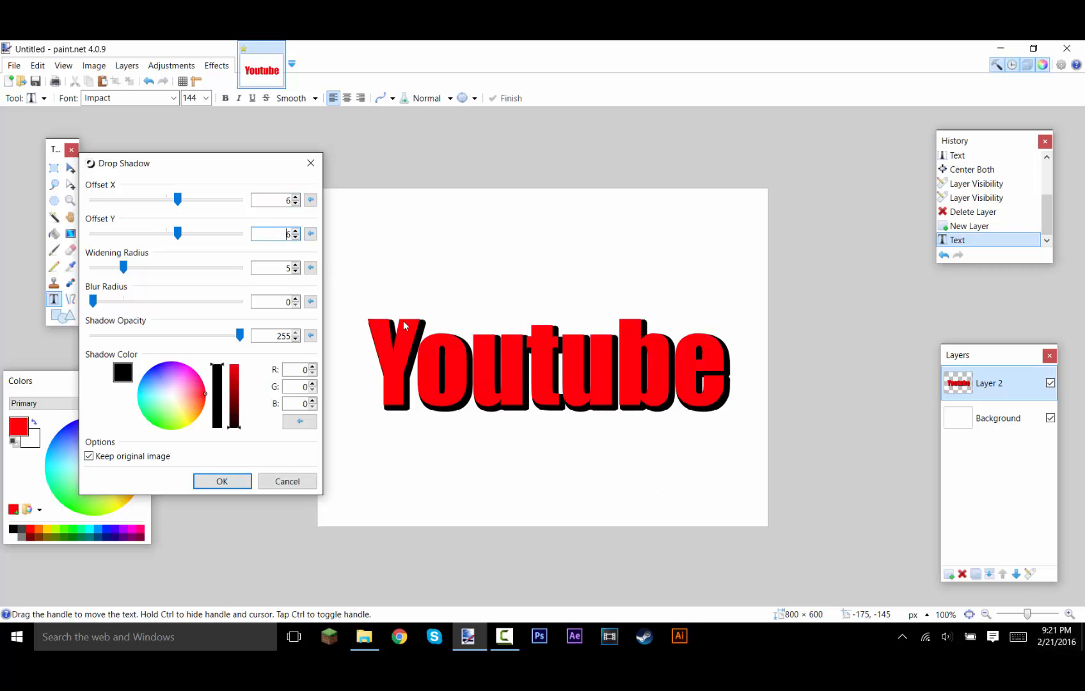
pyautogui.click(296, 271)
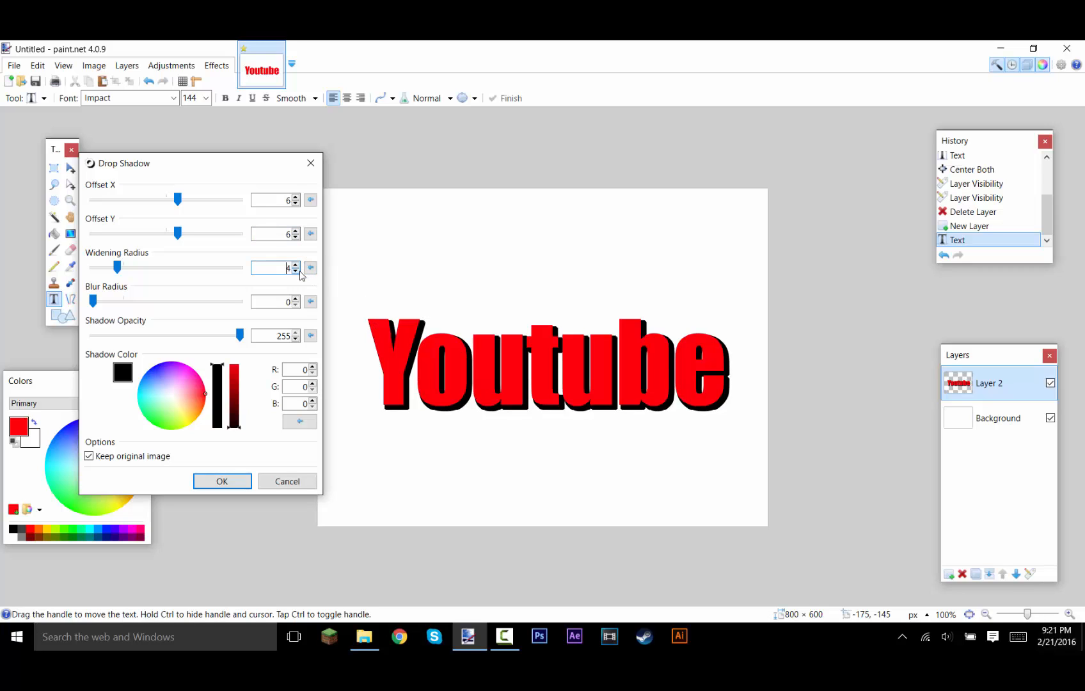
pyautogui.click(296, 264)
pyautogui.click(296, 236)
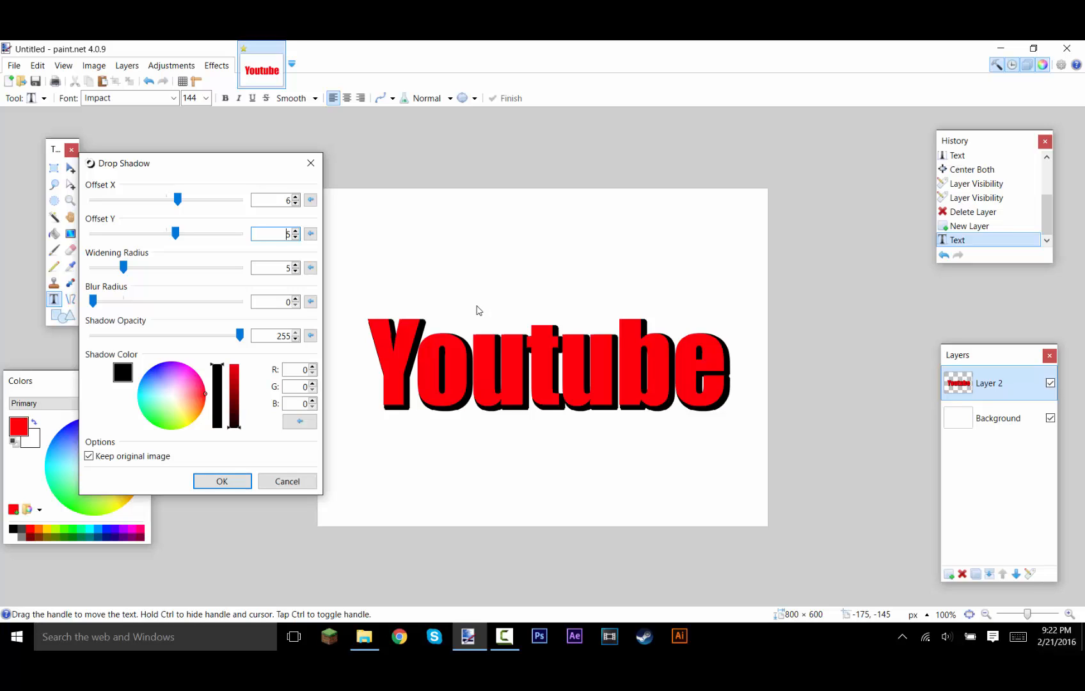
# Change the shadow colour to a dark red of R 186, G 0, B 9 and apply the drop shadow.
pyautogui.click(237, 388)
pyautogui.moveTo(237, 387); pyautogui.dragTo(237, 393)
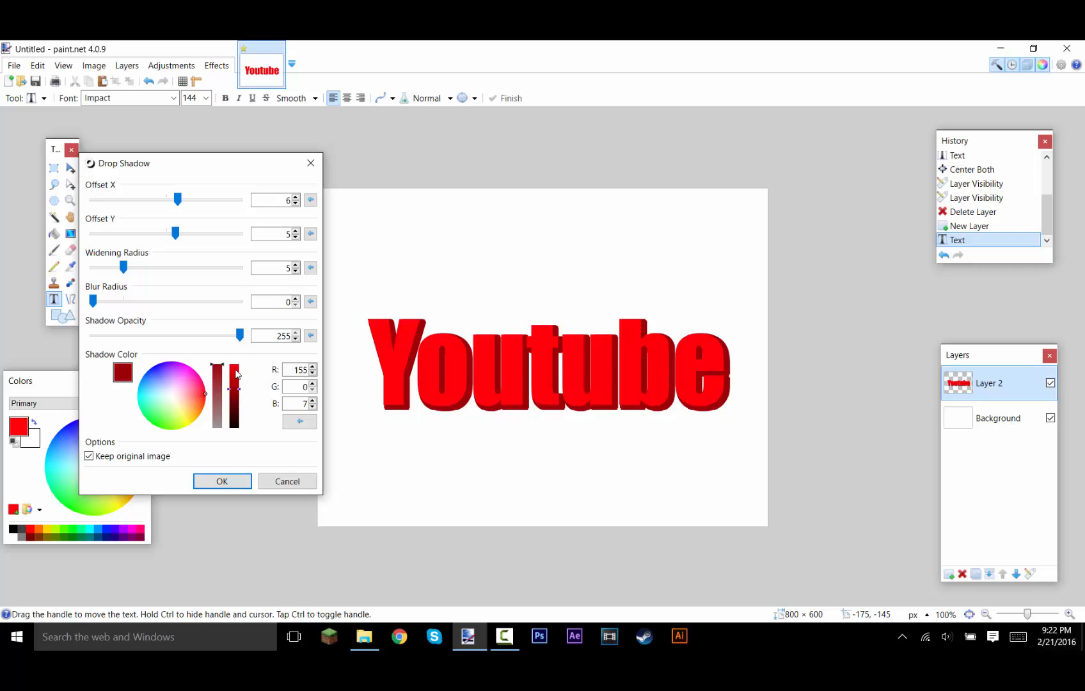
pyautogui.moveTo(237, 374)
pyautogui.mouseDown()
pyautogui.moveTo(243, 349)
pyautogui.moveTo(244, 395)
pyautogui.mouseUp()
pyautogui.moveTo(243, 393); pyautogui.dragTo(245, 384)
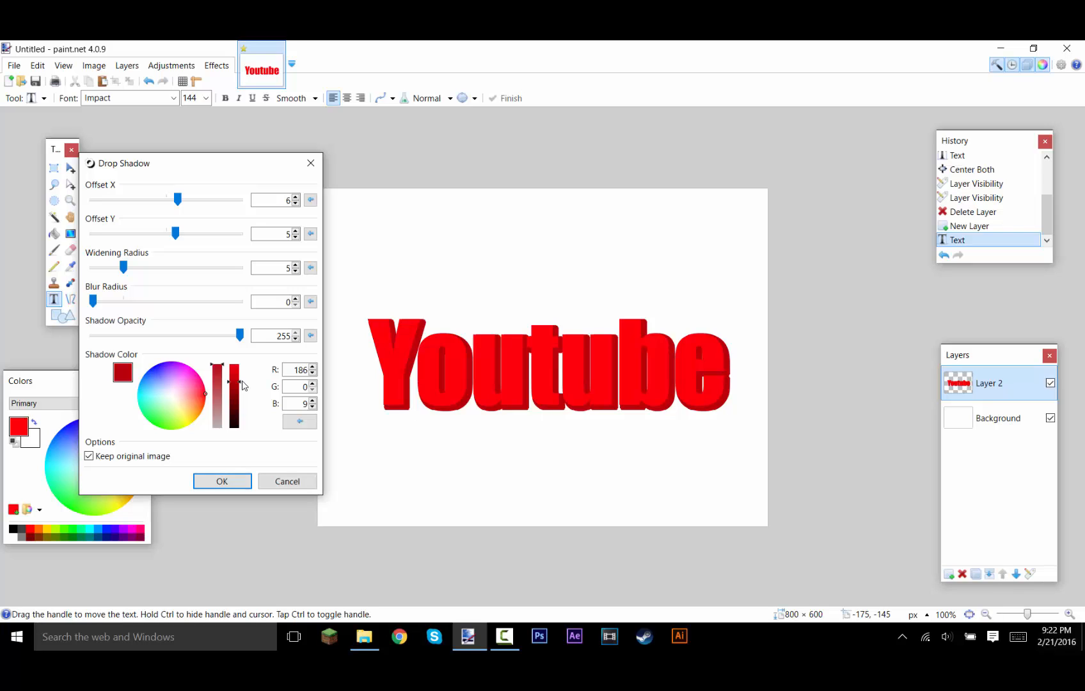
pyautogui.click(224, 482)
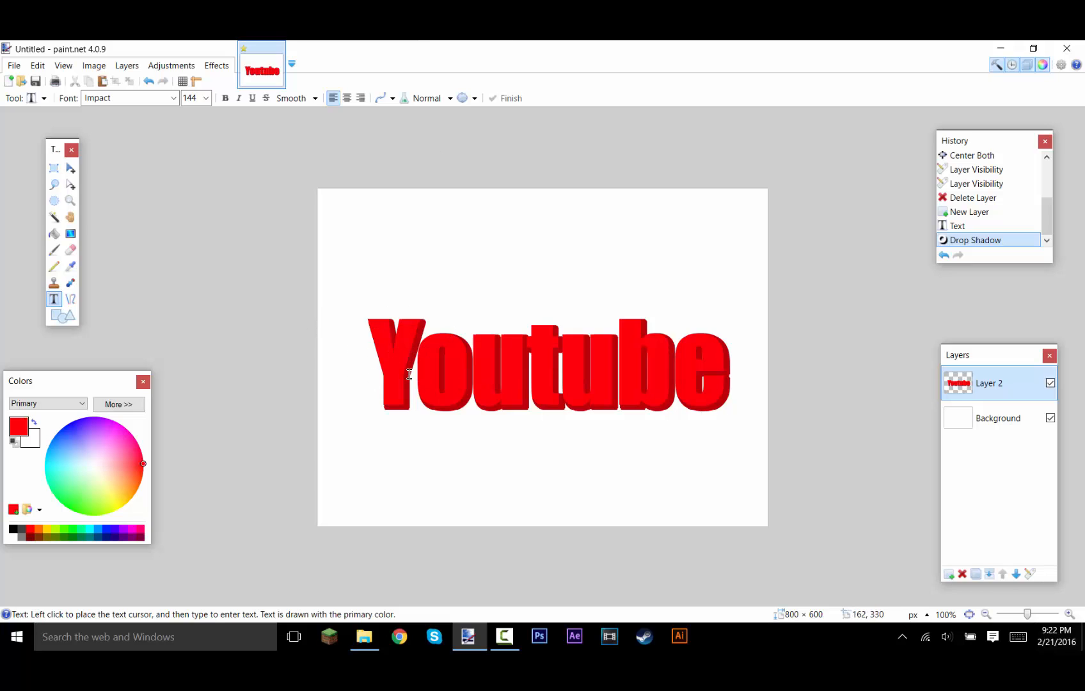
# Check the shadowed letters up close and undo the drop shadow.
pyautogui.scroll(5, 465, 393)
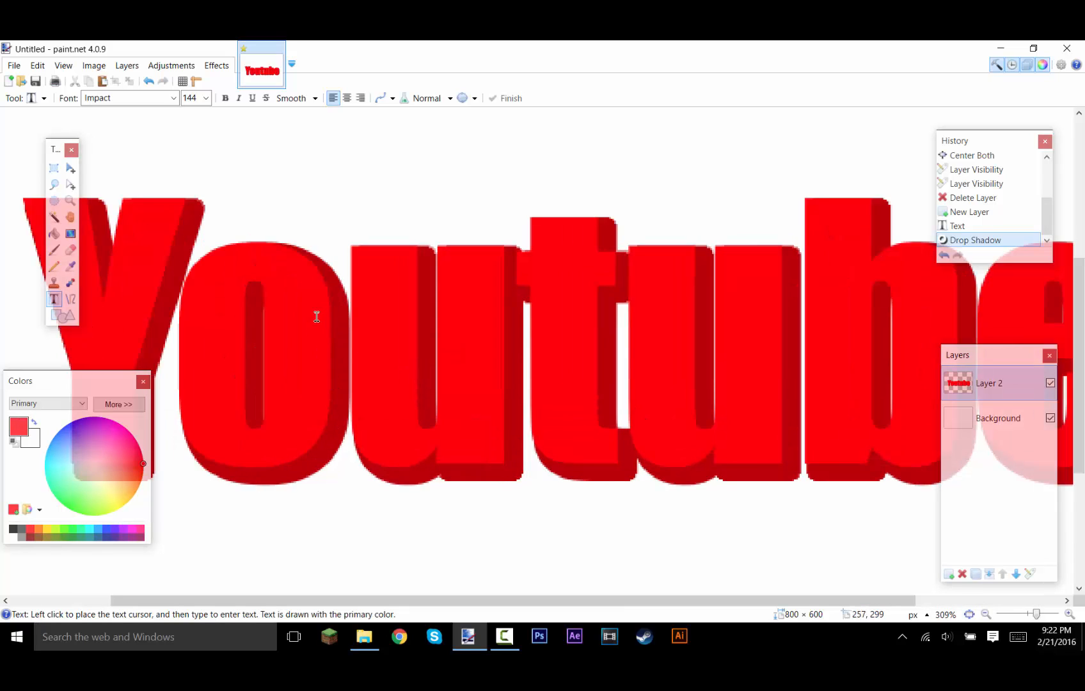
pyautogui.scroll(-2, 316, 316)
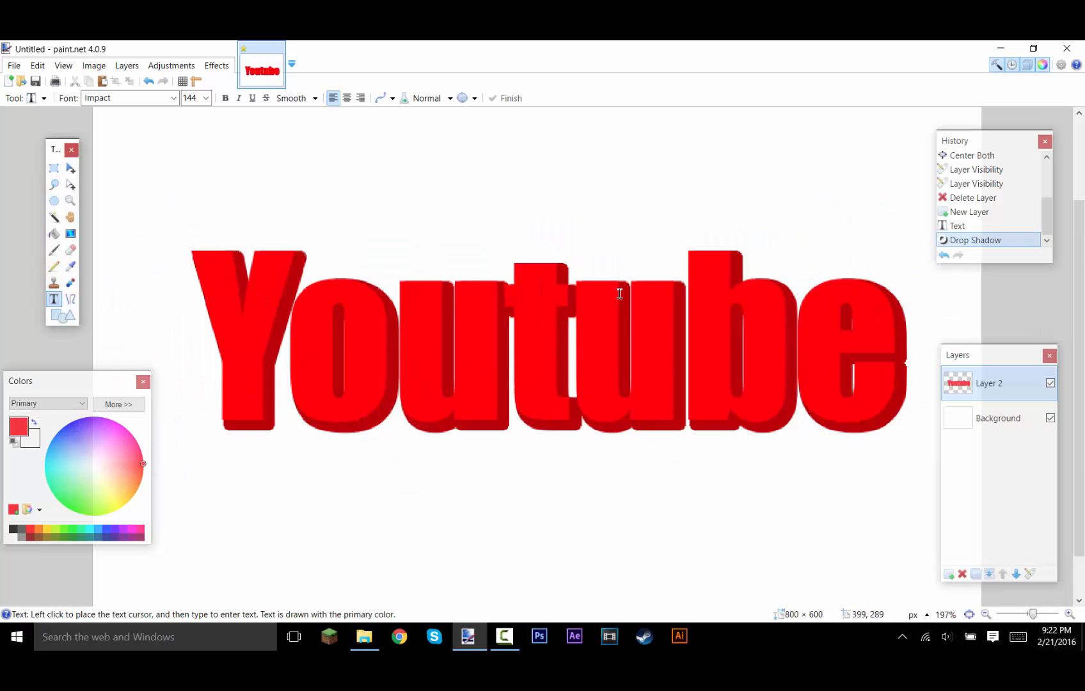
pyautogui.scroll(-2, 636, 330)
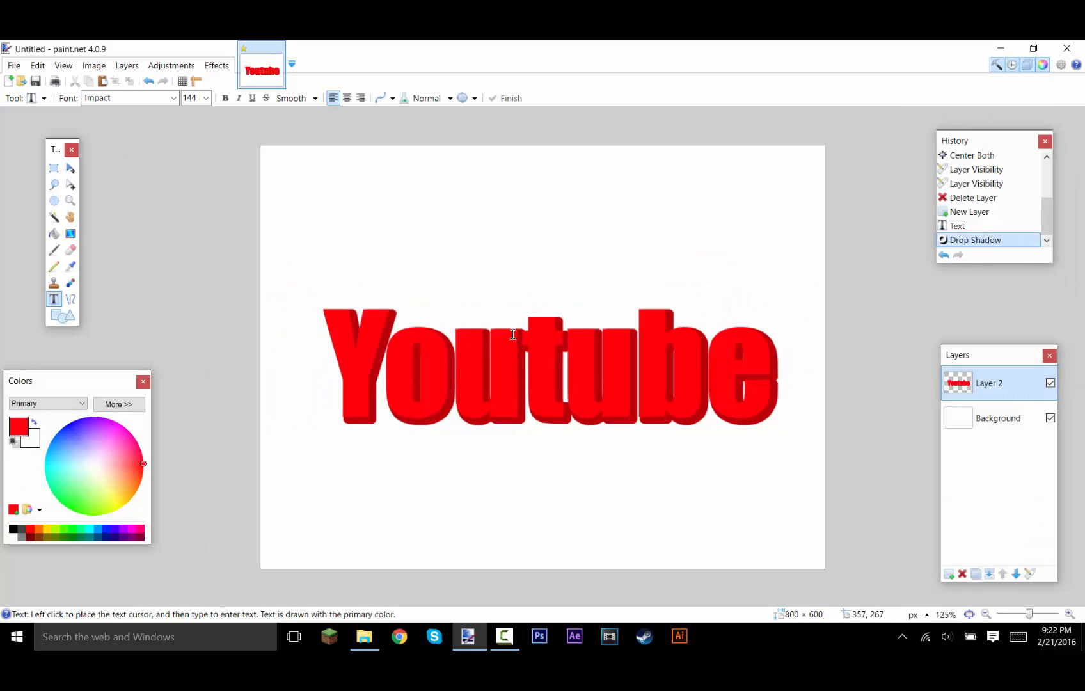
pyautogui.hotkey('ctrl', 'z')
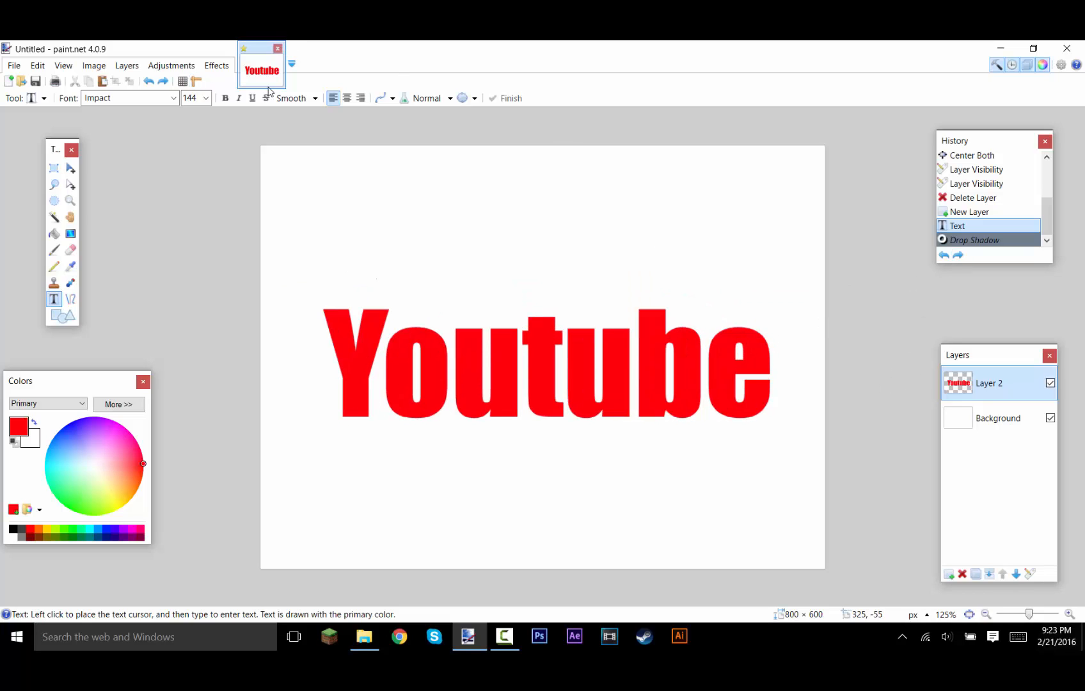
# Duplicate the "Youtube" text layer and hide the upper copy.
pyautogui.click(975, 574)
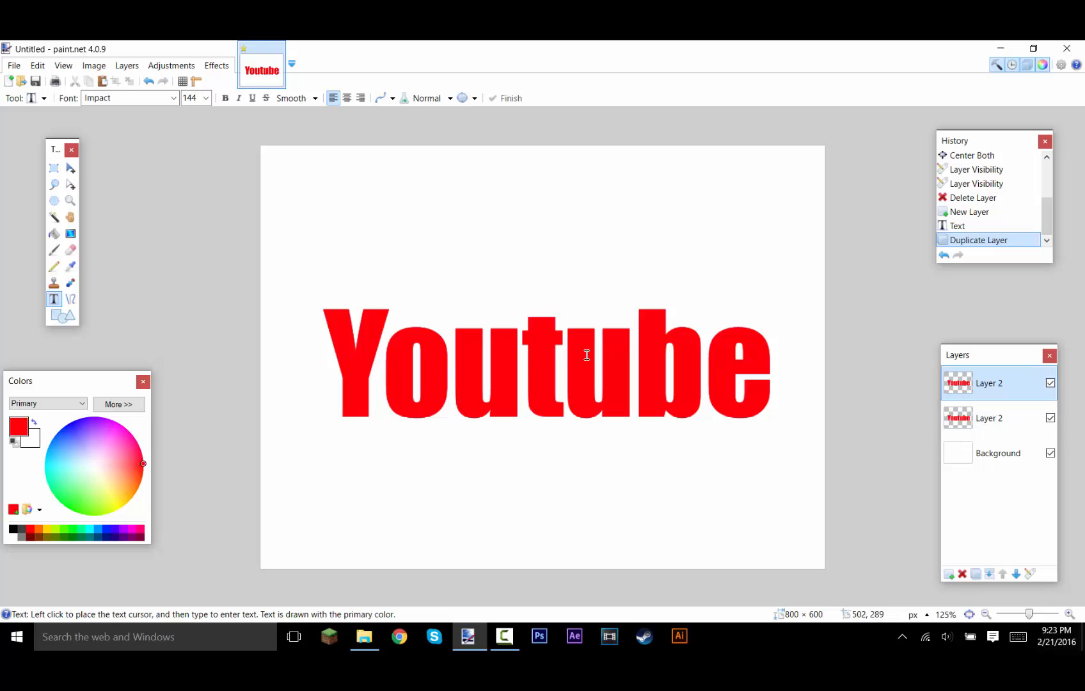
pyautogui.click(1049, 383)
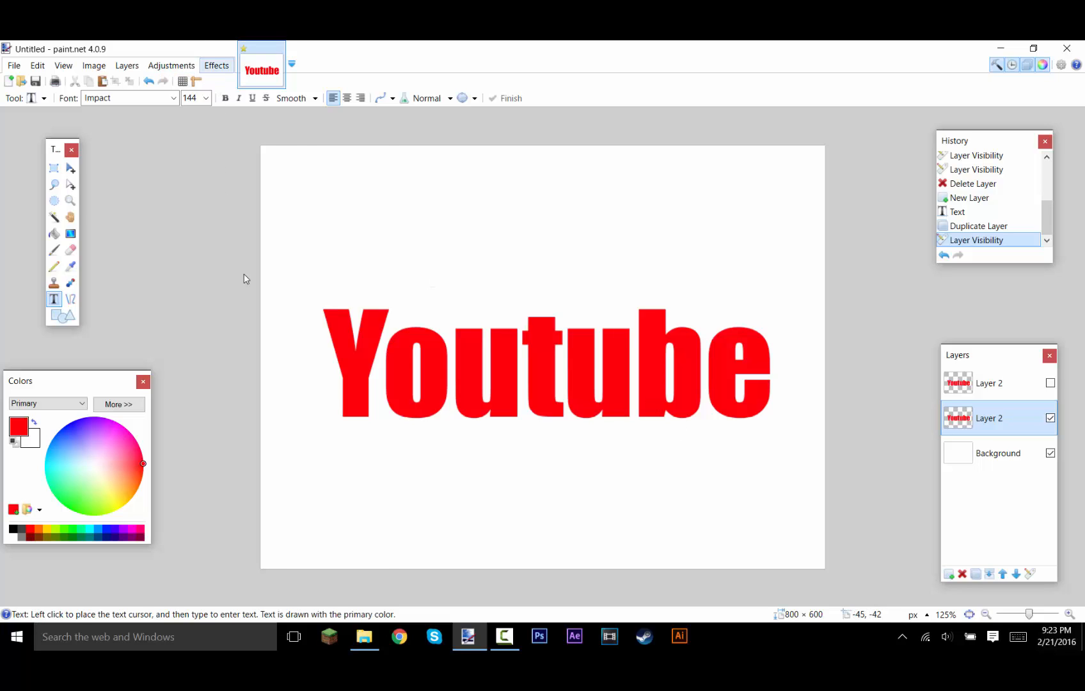
# Apply a black drop shadow to the lower text layer with Offset X 6, Offset Y 5, Widening Radius 5 and Blur Radius 0.
pyautogui.moveTo(286, 307)
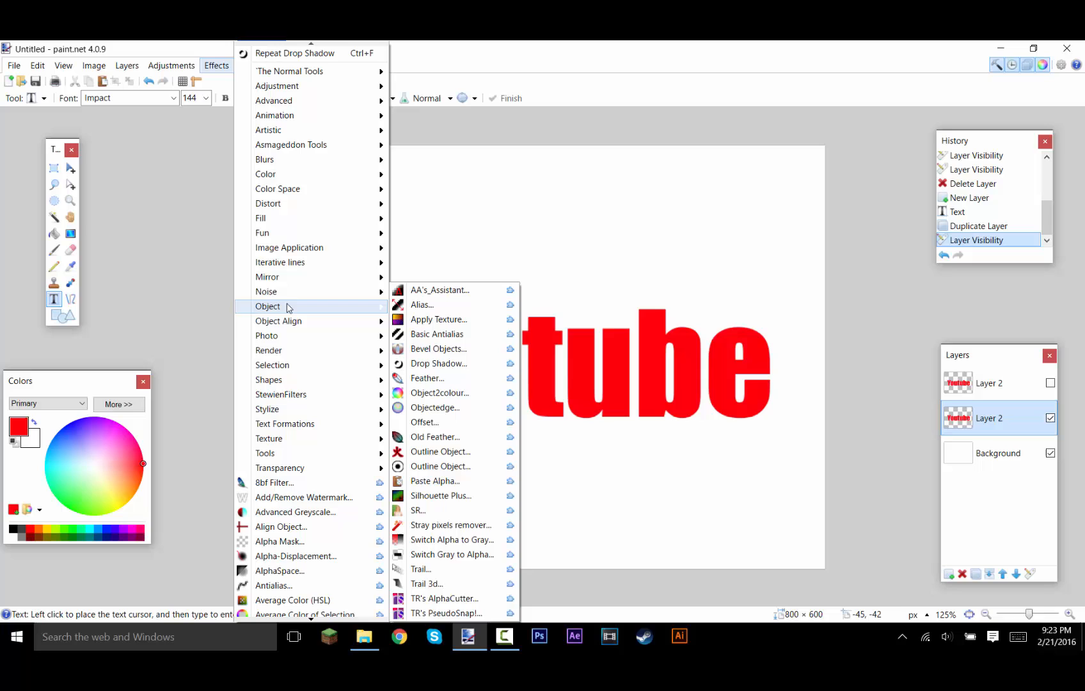
pyautogui.click(417, 364)
pyautogui.moveTo(487, 173); pyautogui.dragTo(12, 114)
pyautogui.click(101, 373)
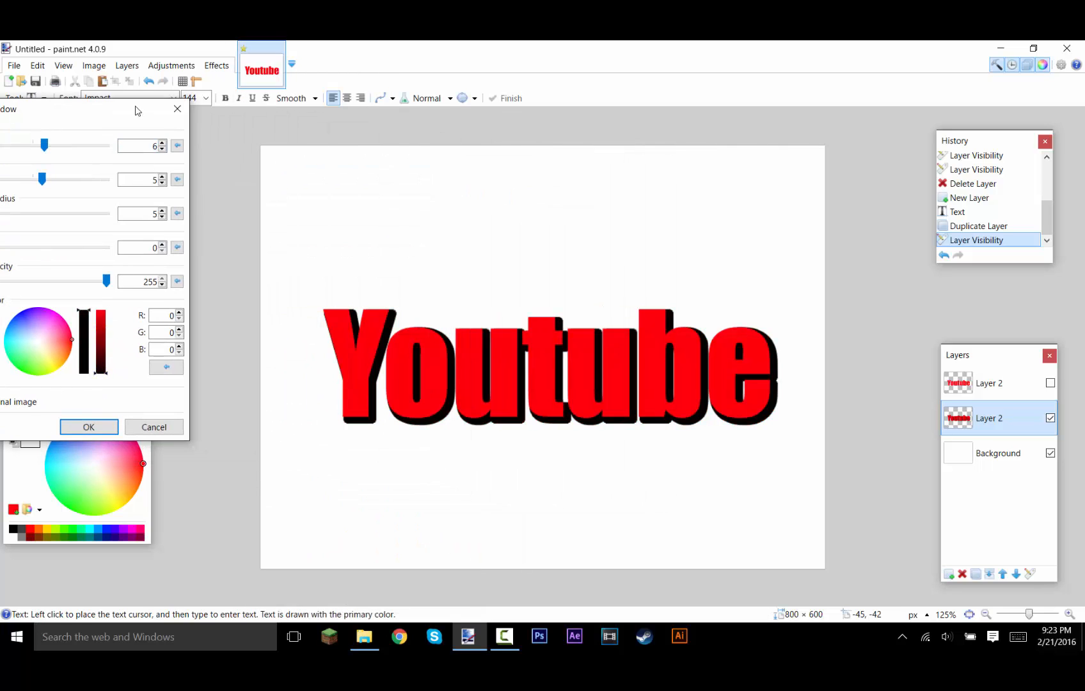
pyautogui.moveTo(136, 111); pyautogui.dragTo(293, 160)
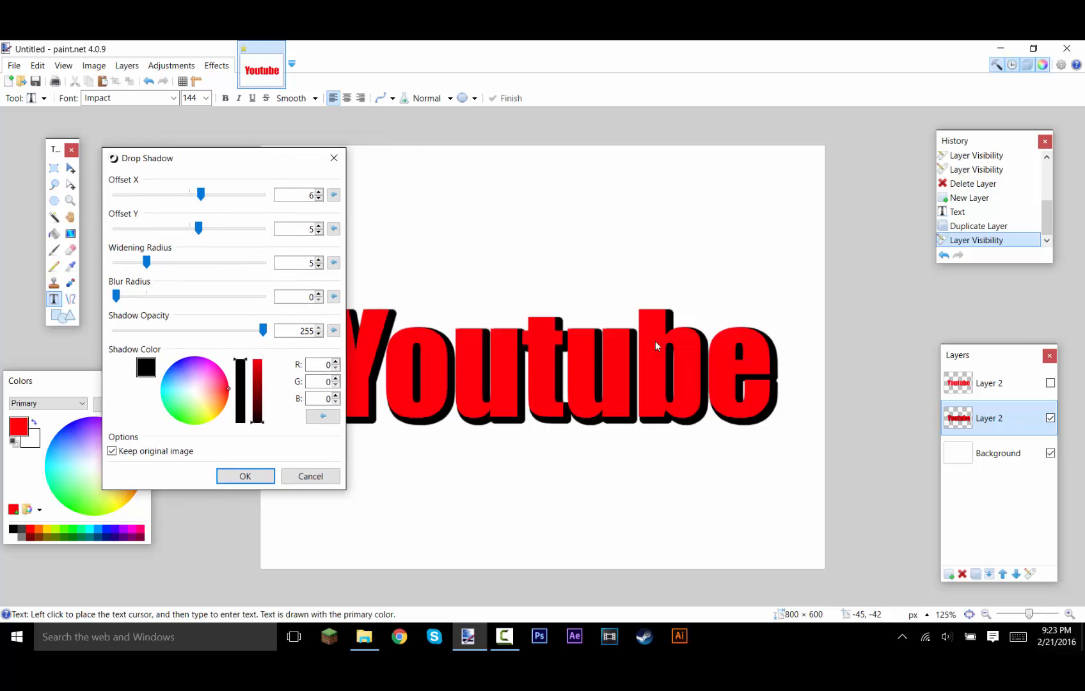
pyautogui.click(245, 477)
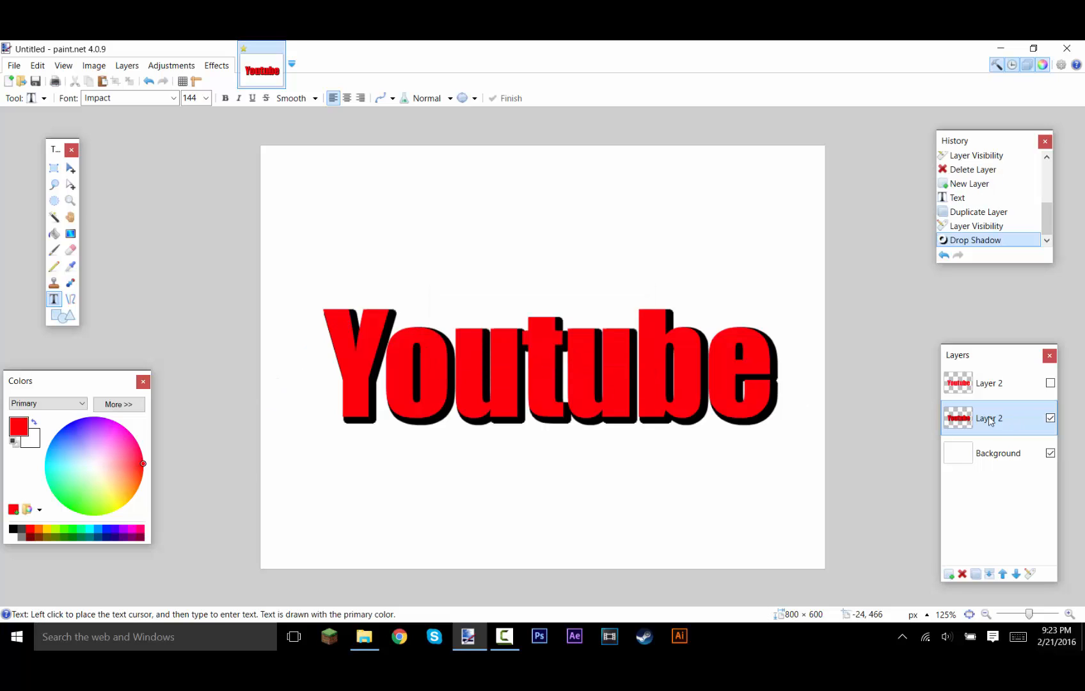
# Undo the last drop shadow and reapply it to the lower text layer with Keep original image turned off.
pyautogui.hotkey('ctrl', 'z')
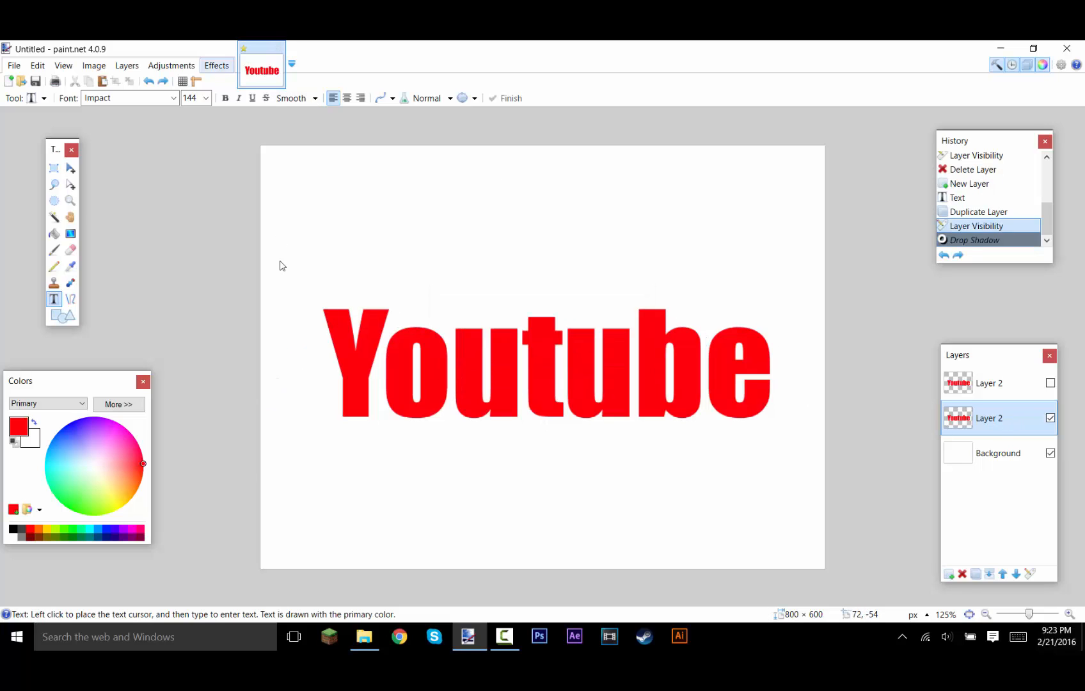
pyautogui.moveTo(272, 308)
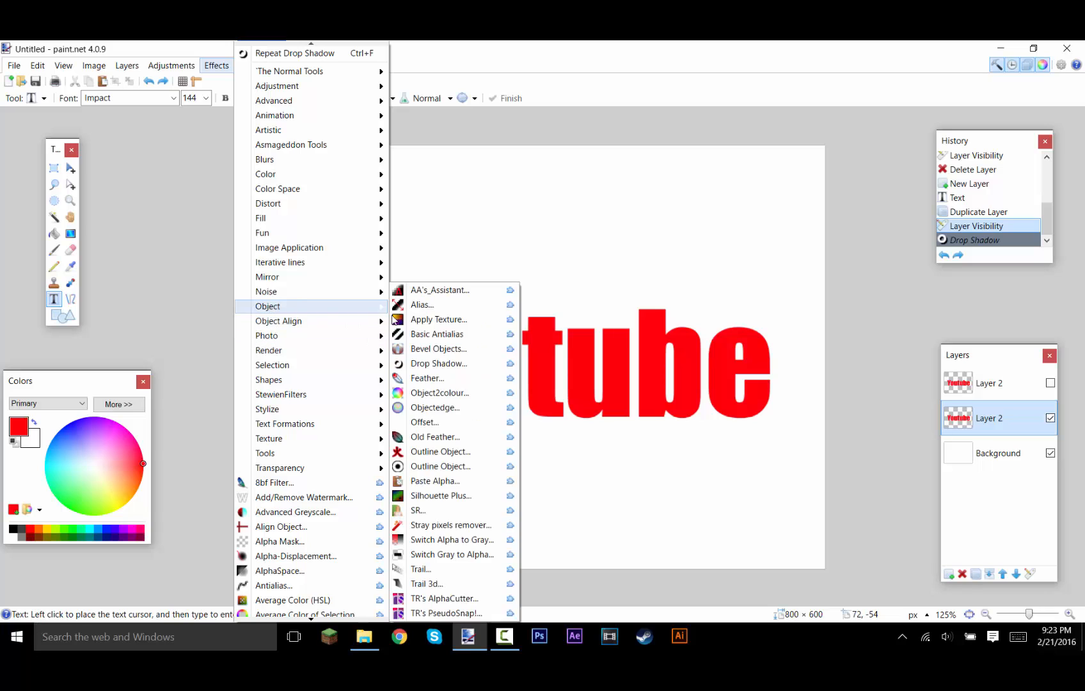
pyautogui.click(424, 366)
pyautogui.moveTo(508, 164); pyautogui.dragTo(164, 152)
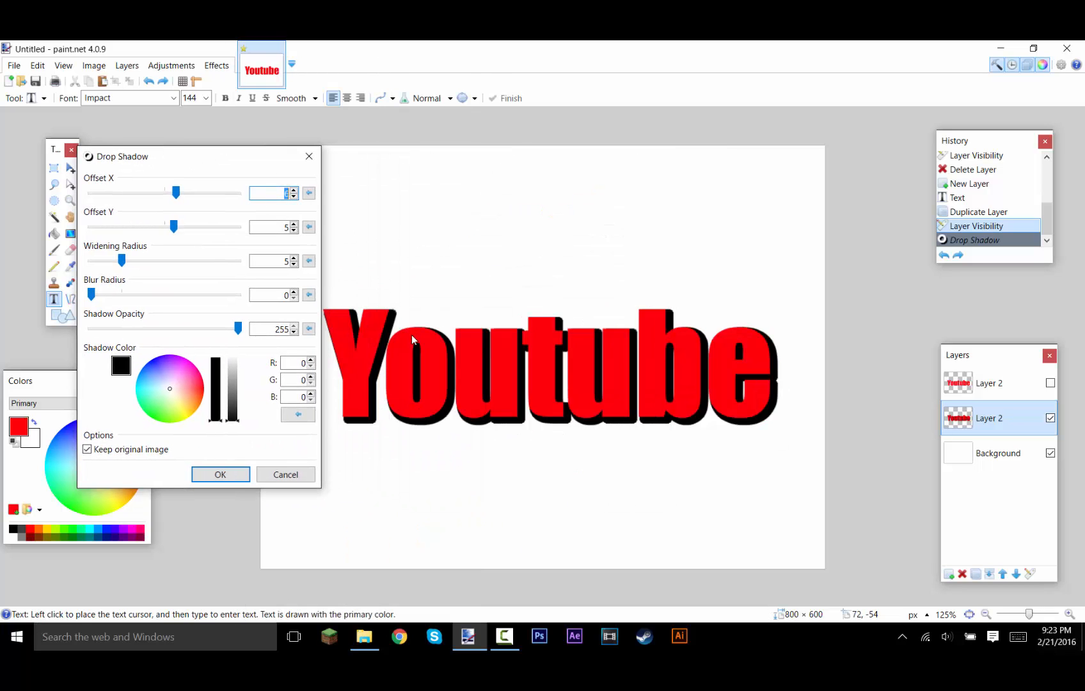
pyautogui.click(88, 449)
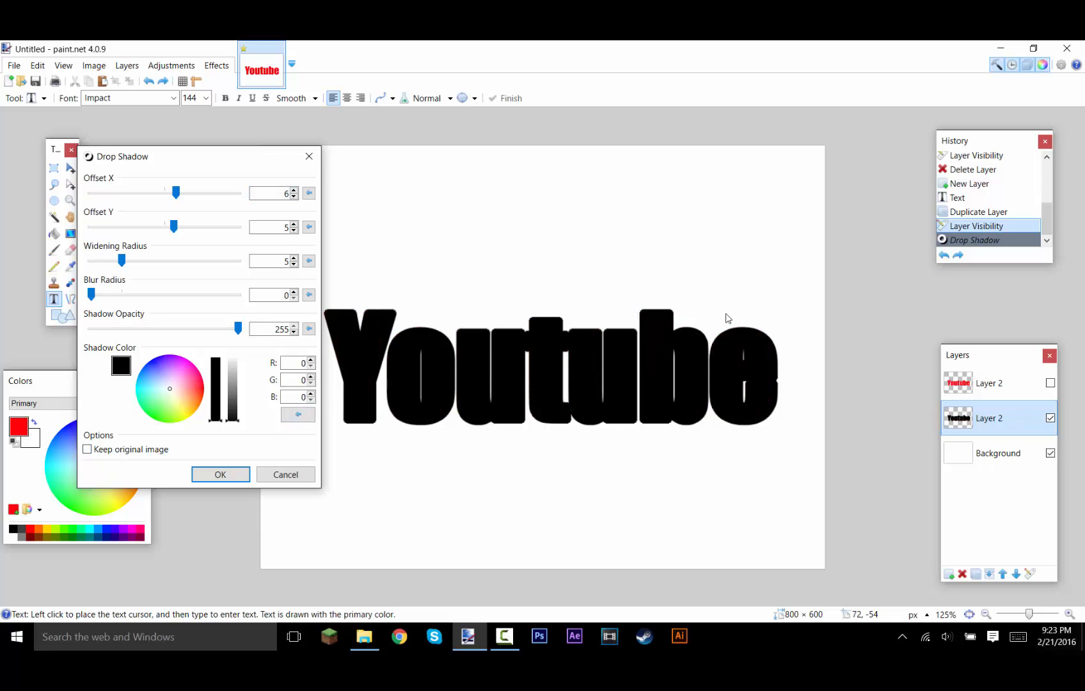
pyautogui.click(219, 475)
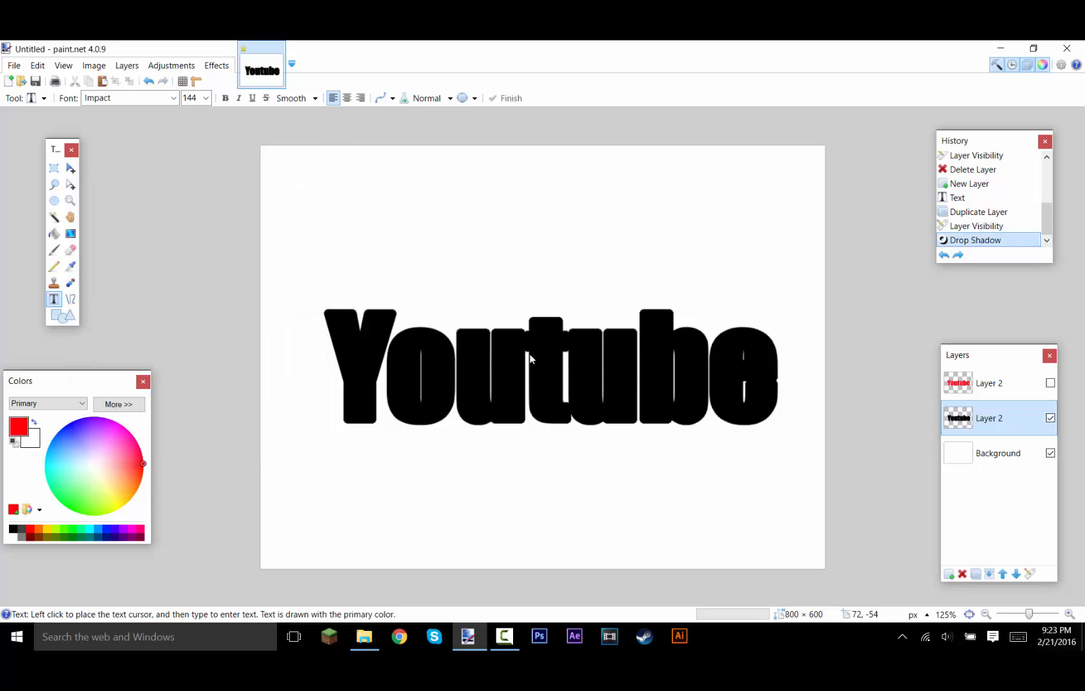
# Show the upper red text layer and compare the lettering with that layer off and on.
pyautogui.click(1050, 384)
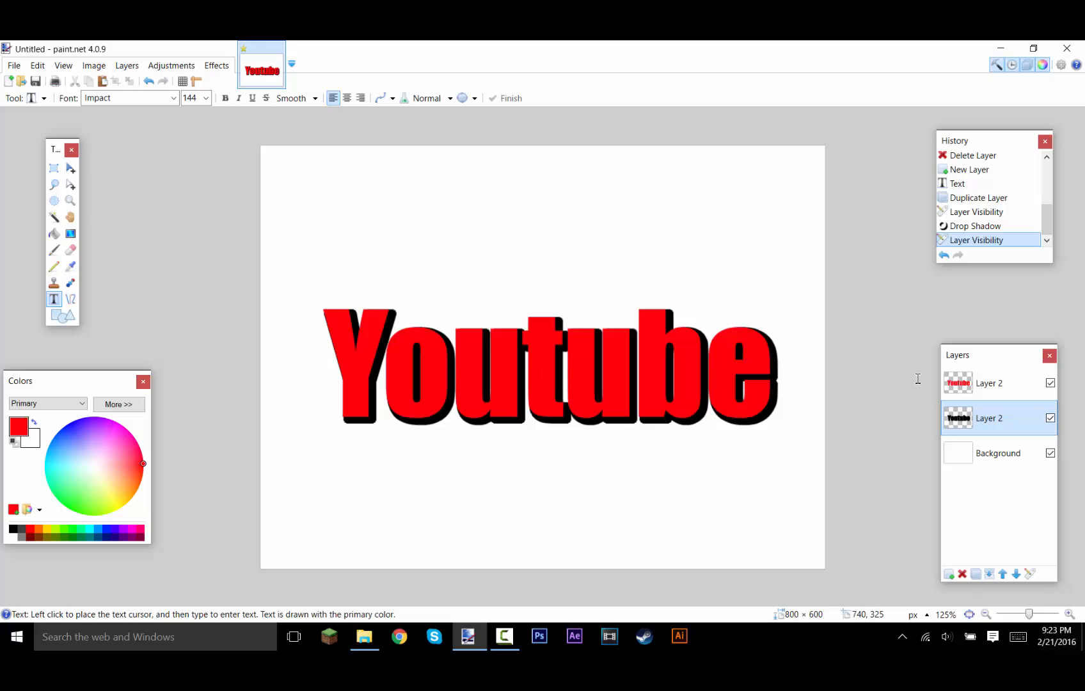
pyautogui.click(1050, 383)
pyautogui.click(1050, 383)
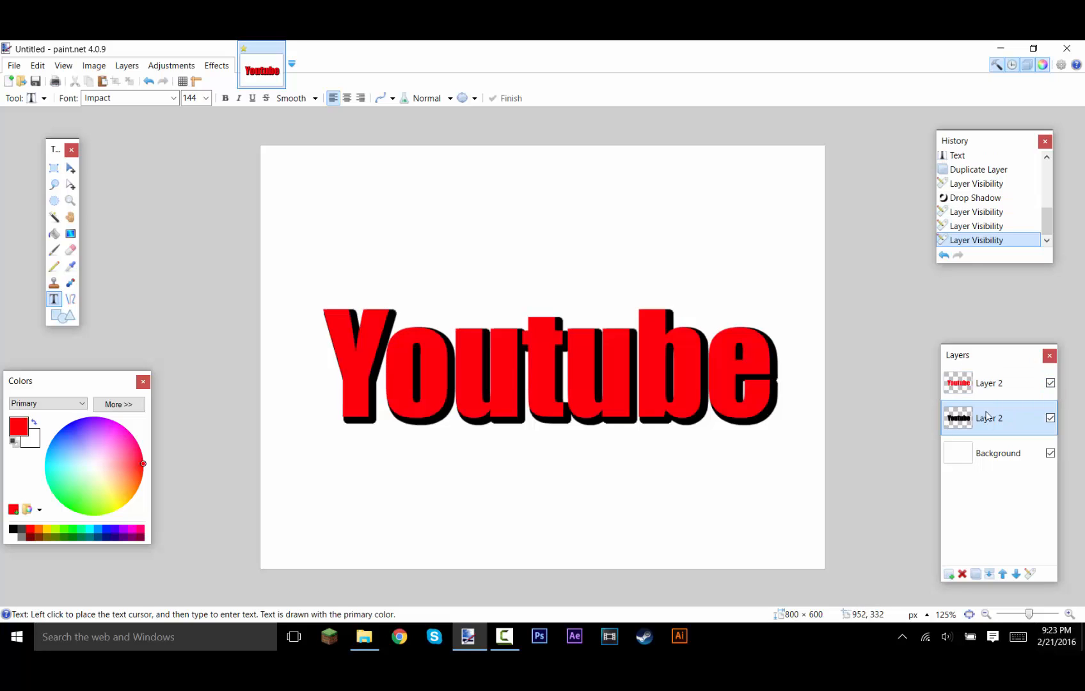
# Select the red letters on the upper text layer with the Magic Wand and add a new layer above it.
pyautogui.click(54, 217)
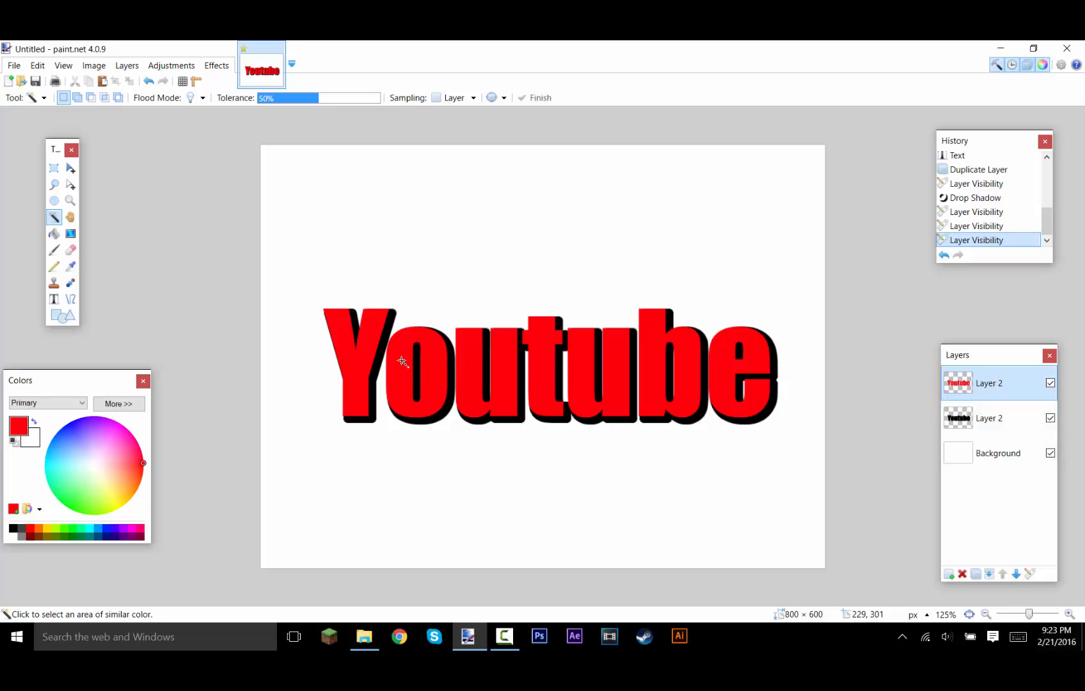
pyautogui.click(357, 354)
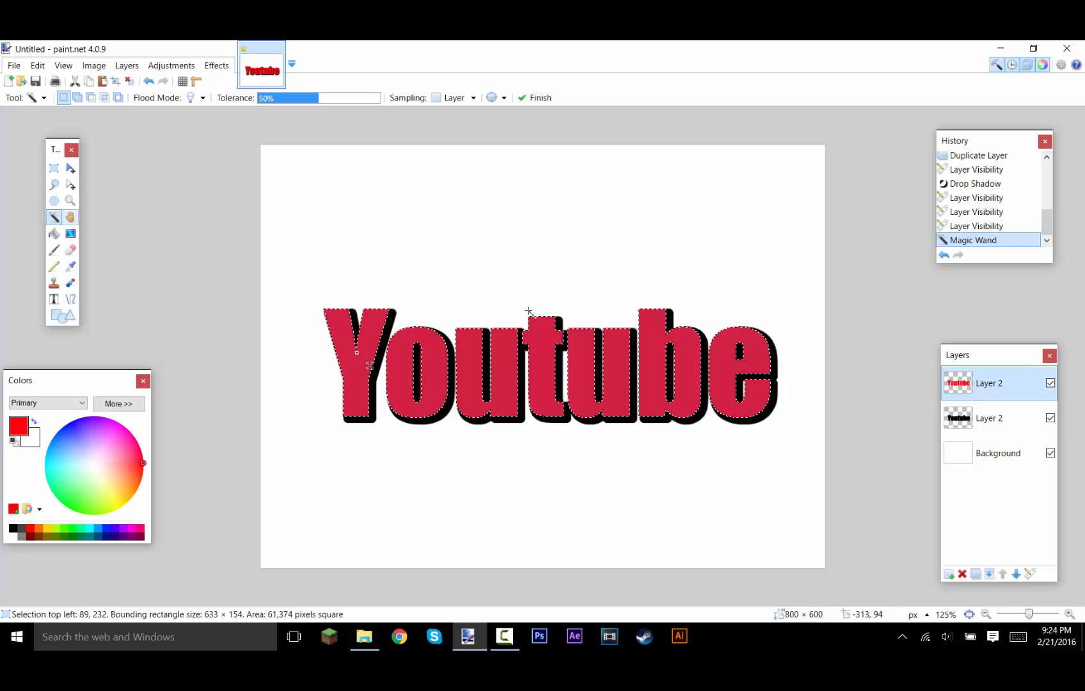
pyautogui.keyDown('ctrl'); pyautogui.scroll(3, 534, 320); pyautogui.keyUp('ctrl')
pyautogui.click(948, 574)
pyautogui.keyDown('ctrl'); pyautogui.scroll(-4, 650, 375); pyautogui.keyUp('ctrl')
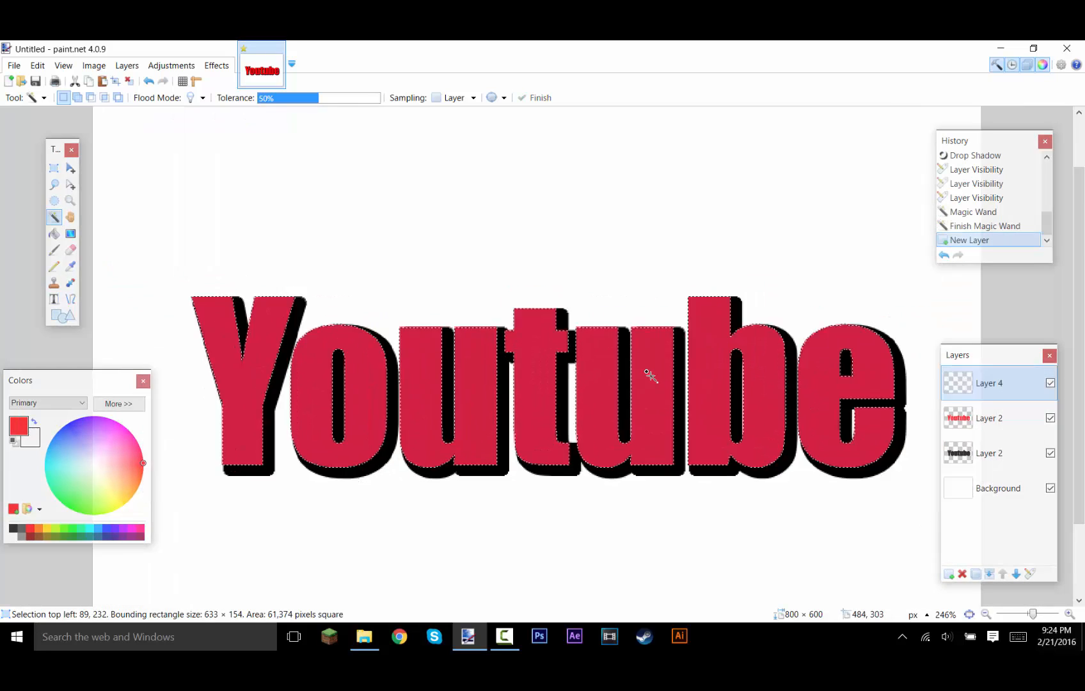
pyautogui.scroll(-1, 578, 420)
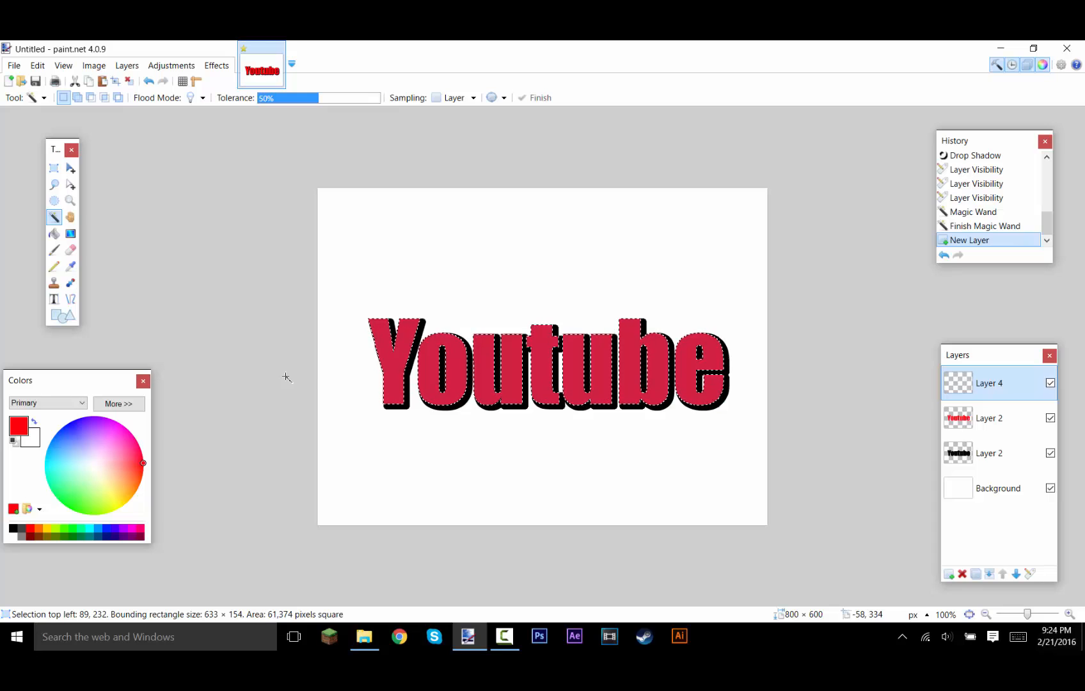
# Open 39104-star-pattern-2560x1440-abstract-wallpaper.jpg from the Icons folder as a second image.
pyautogui.hotkey('ctrl', 'o')
pyautogui.doubleClick(162, 259)
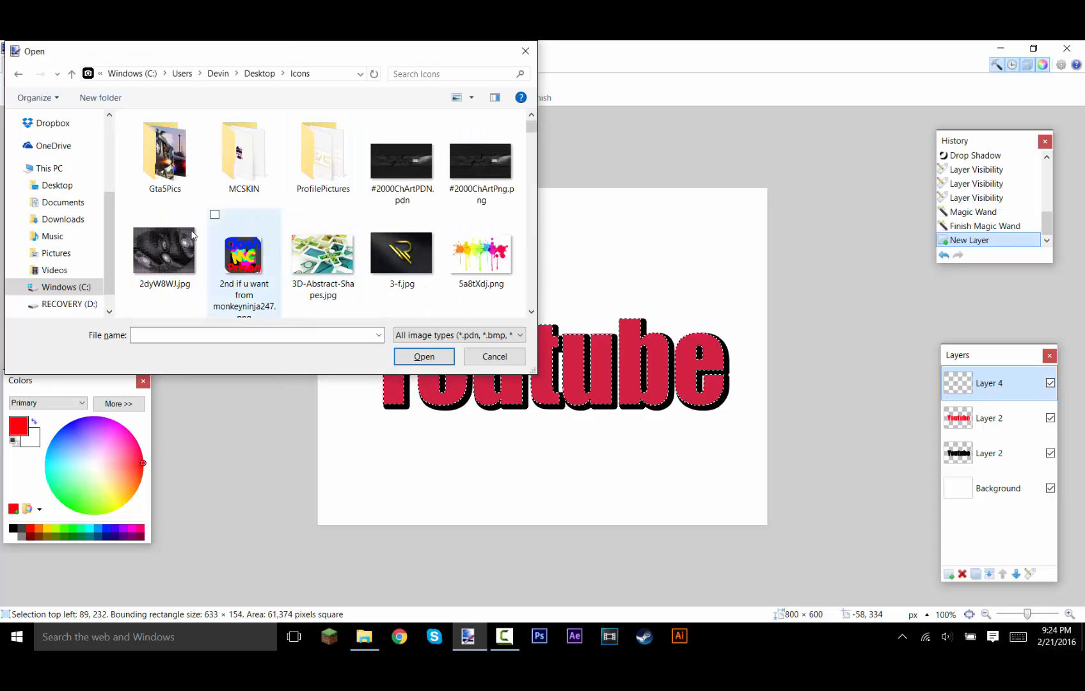
pyautogui.scroll(-1, 323, 243)
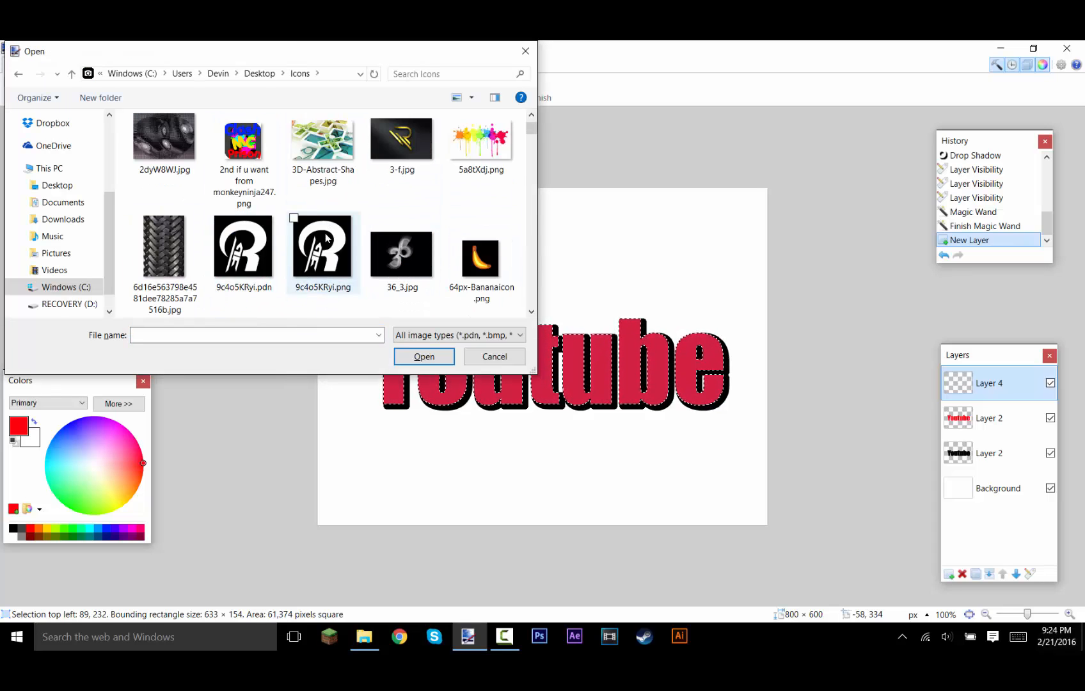
pyautogui.scroll(-1, 324, 239)
pyautogui.scroll(-1, 307, 186)
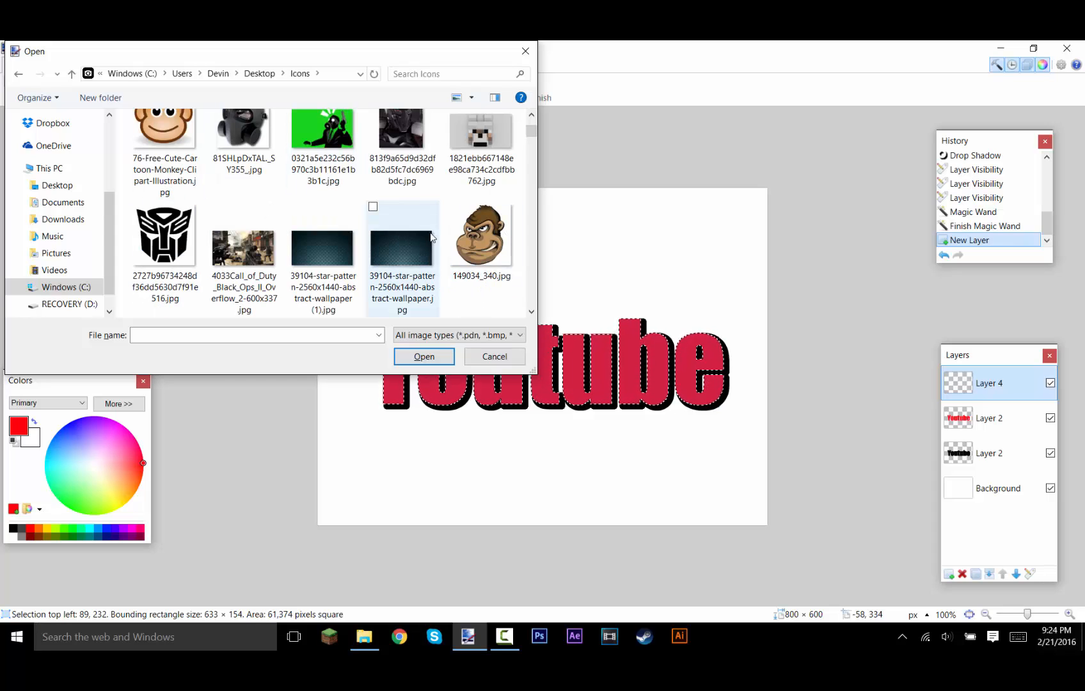
pyautogui.scroll(1, 384, 243)
pyautogui.click(400, 262)
pyautogui.scroll(-1, 400, 261)
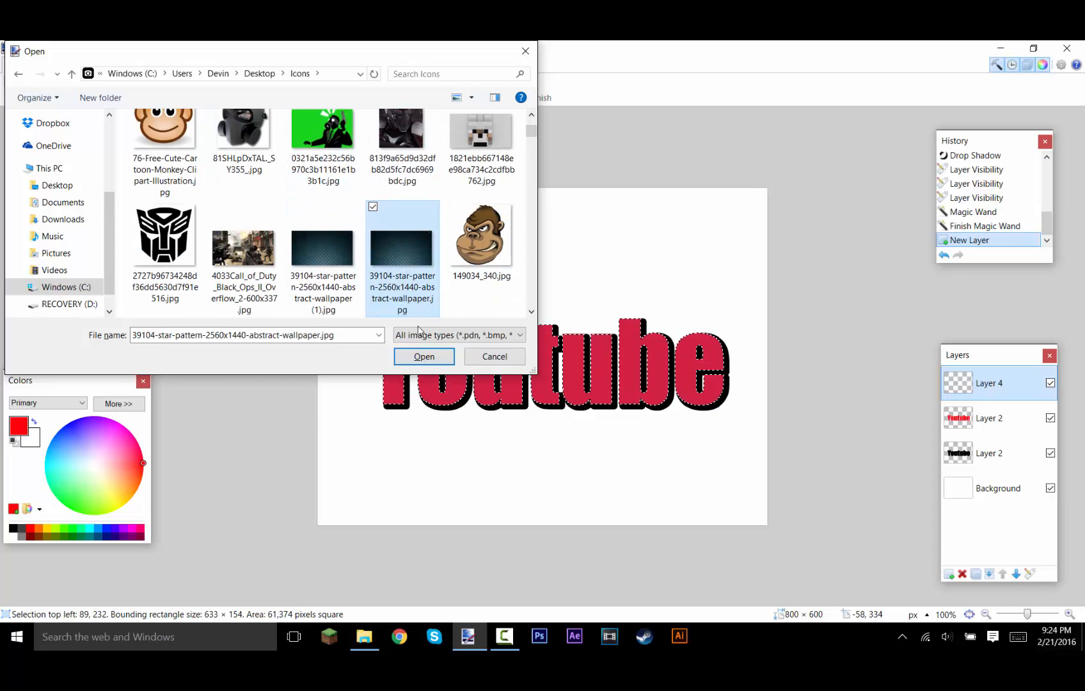
pyautogui.click(424, 357)
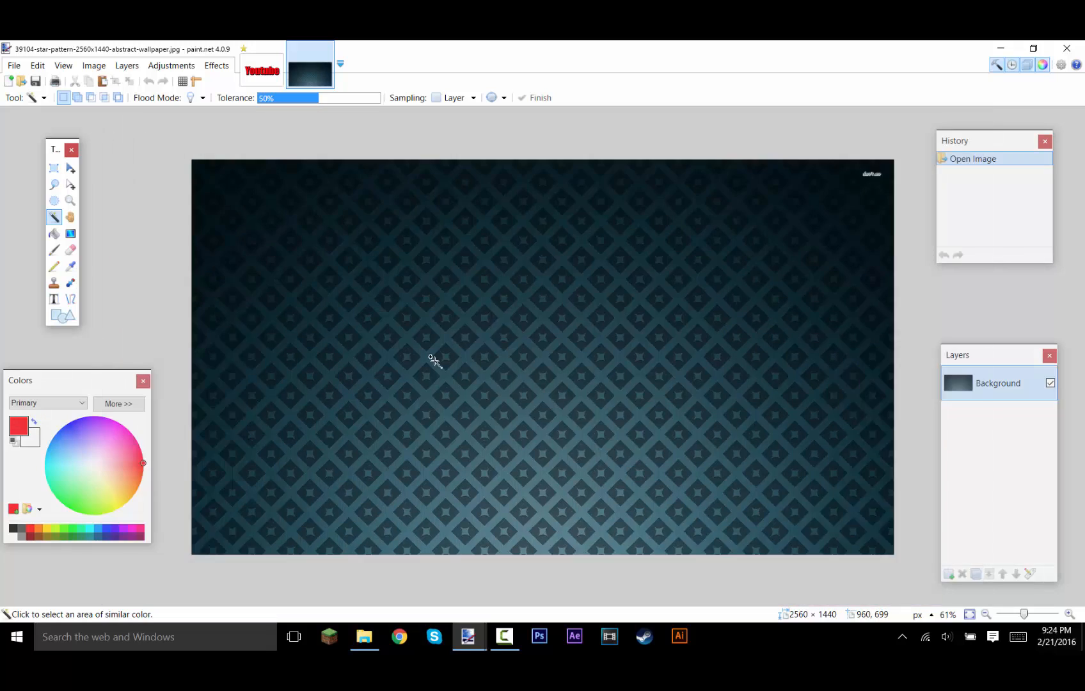
pyautogui.scroll(-1, 435, 361)
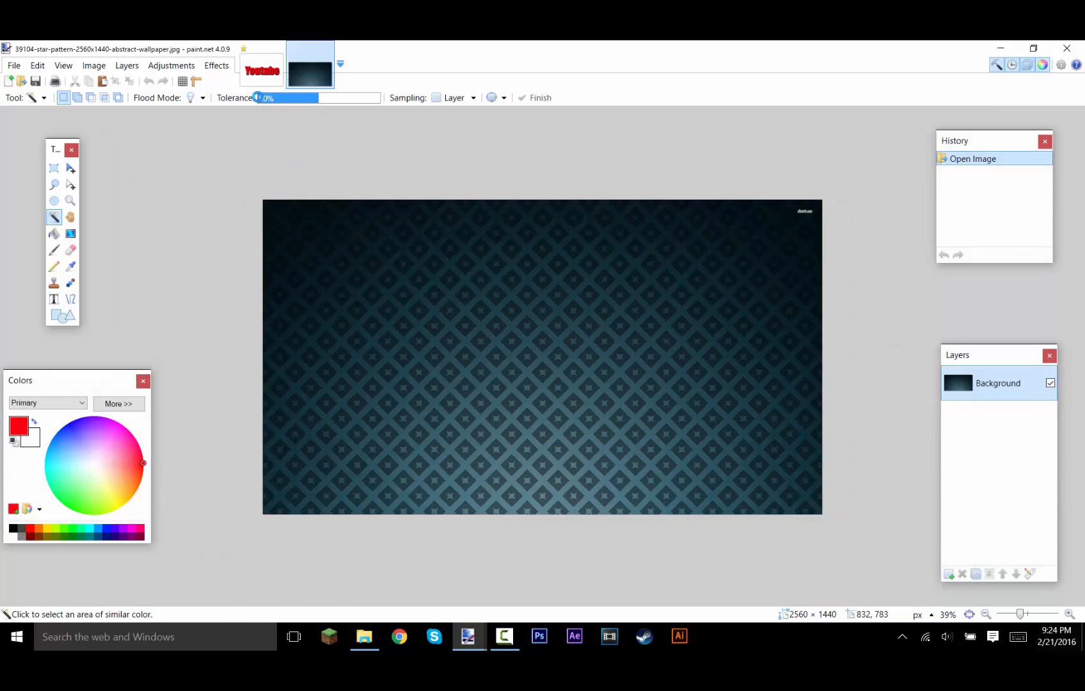
# Paste the star-pattern wallpaper onto the new layer of the Youtube image, keeping the 800 × 600 canvas size, and deselect it.
pyautogui.click(262, 80)
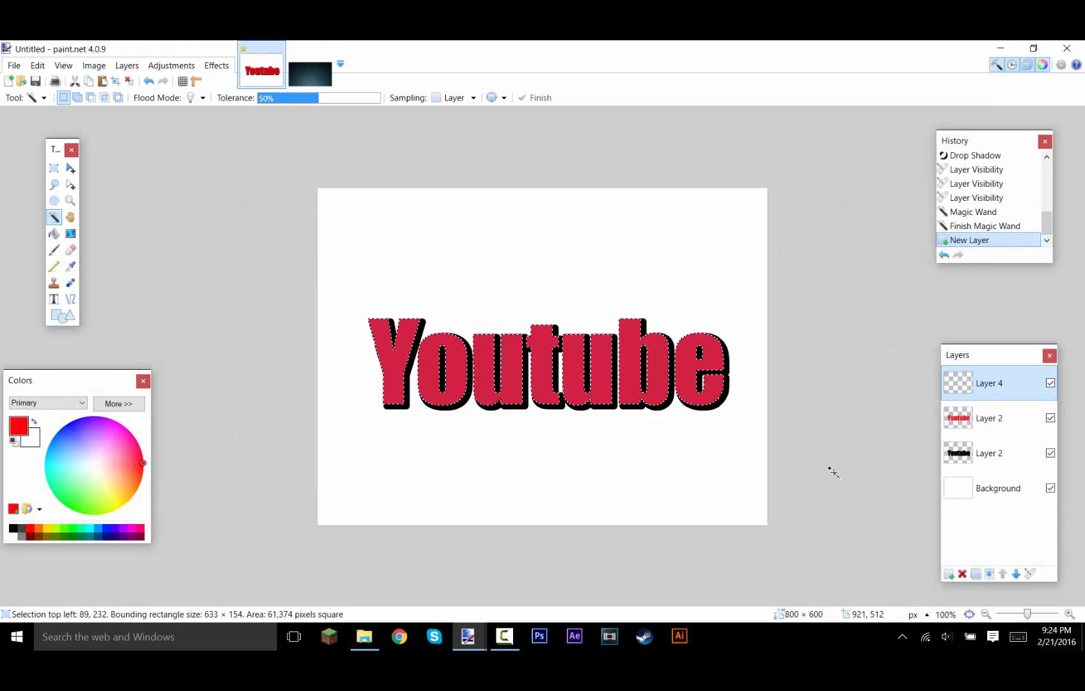
pyautogui.hotkey('ctrl', 'v')
pyautogui.click(477, 422)
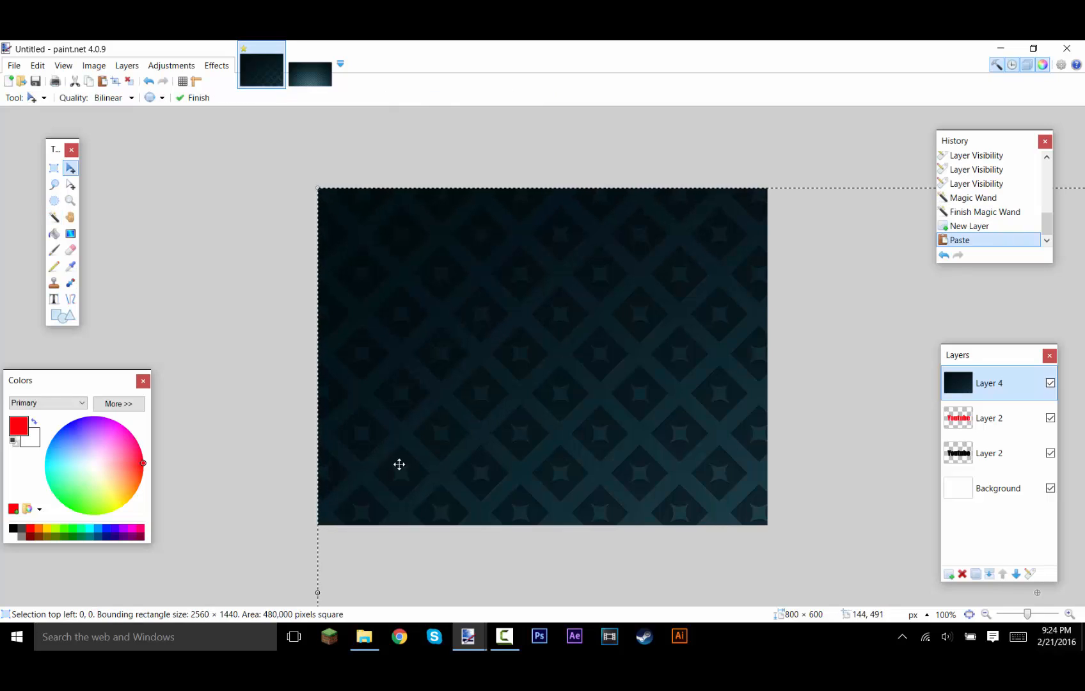
pyautogui.hotkey('ctrl', 'd')
# Hide the pattern layer, select the red letters on the upper text layer with the Magic Wand, and show the pattern layer again.
pyautogui.click(989, 418)
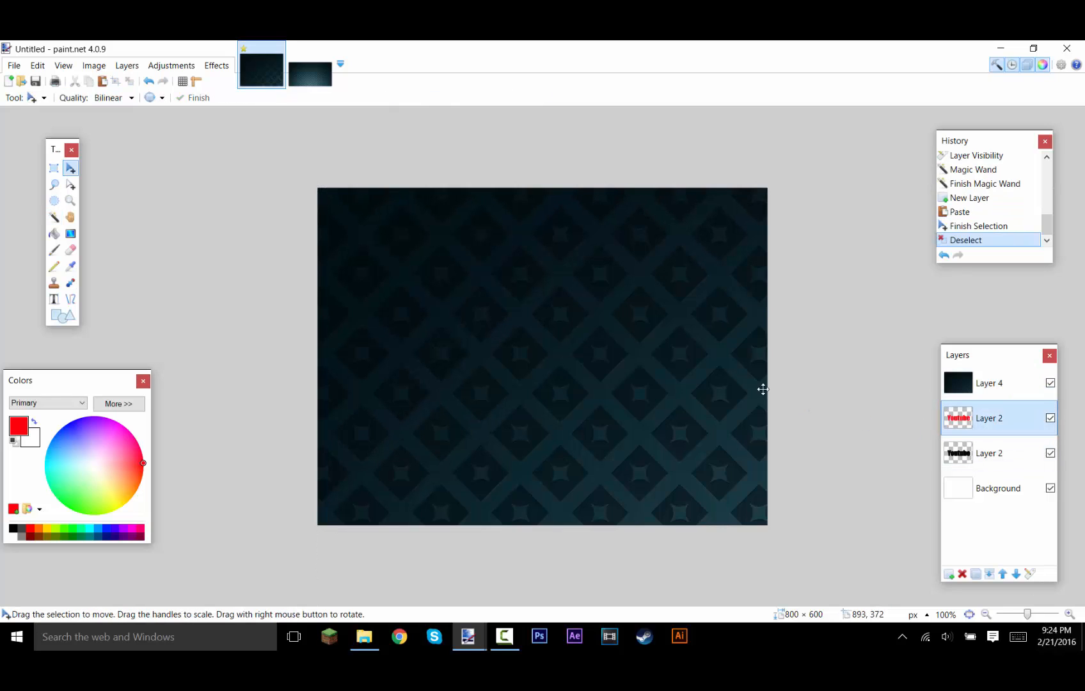
pyautogui.click(1050, 383)
pyautogui.click(53, 217)
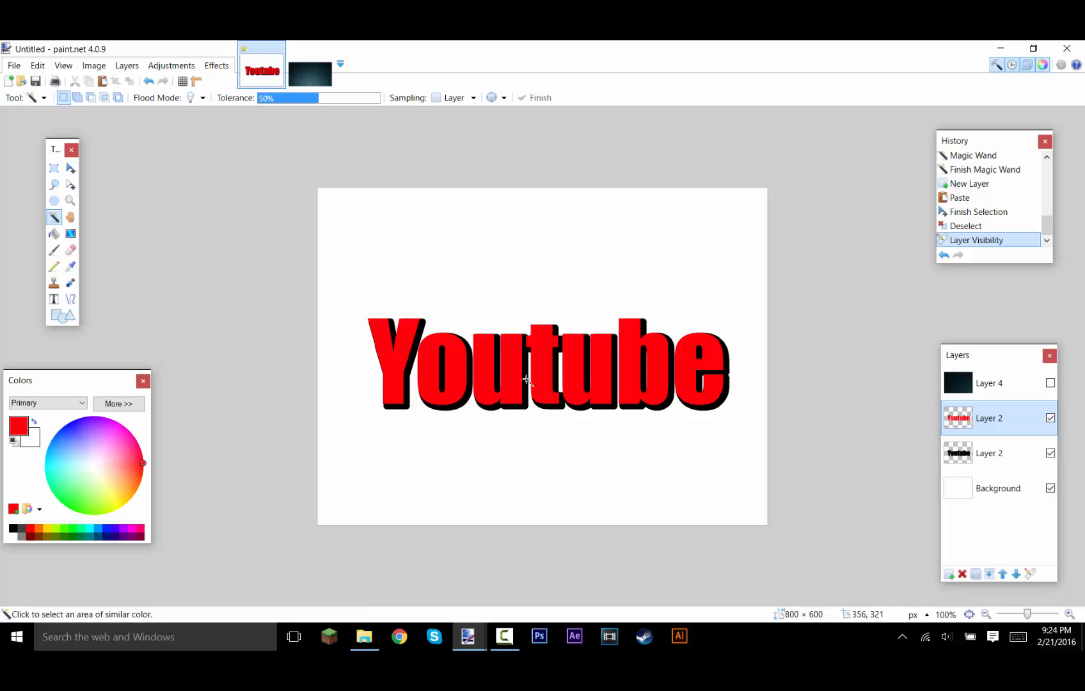
pyautogui.click(516, 381)
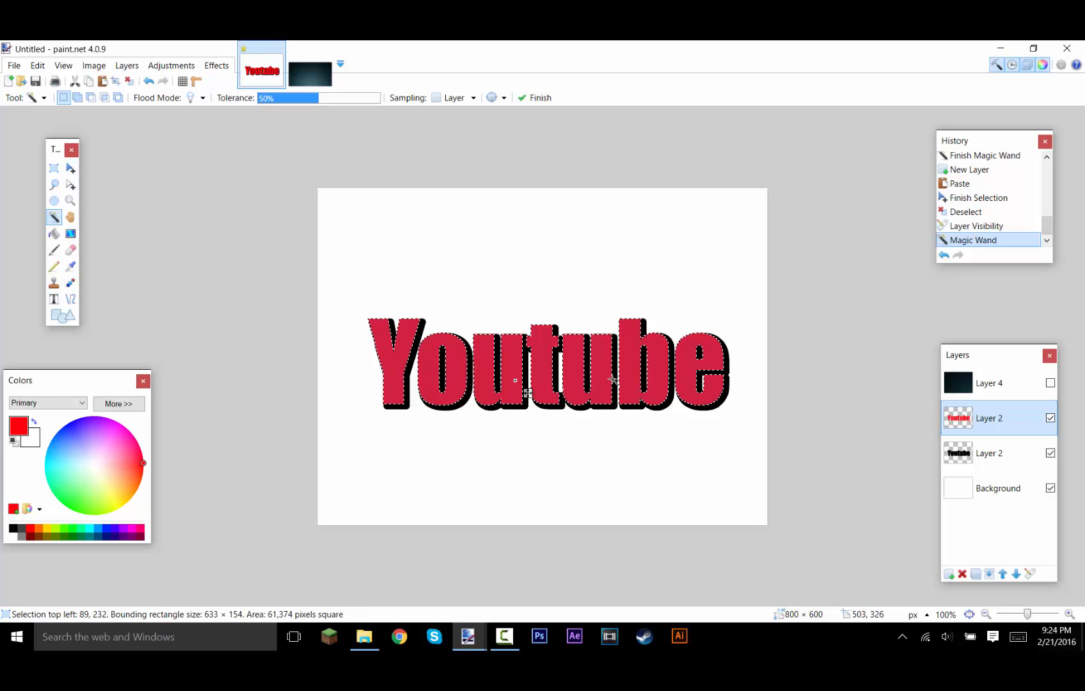
pyautogui.click(998, 390)
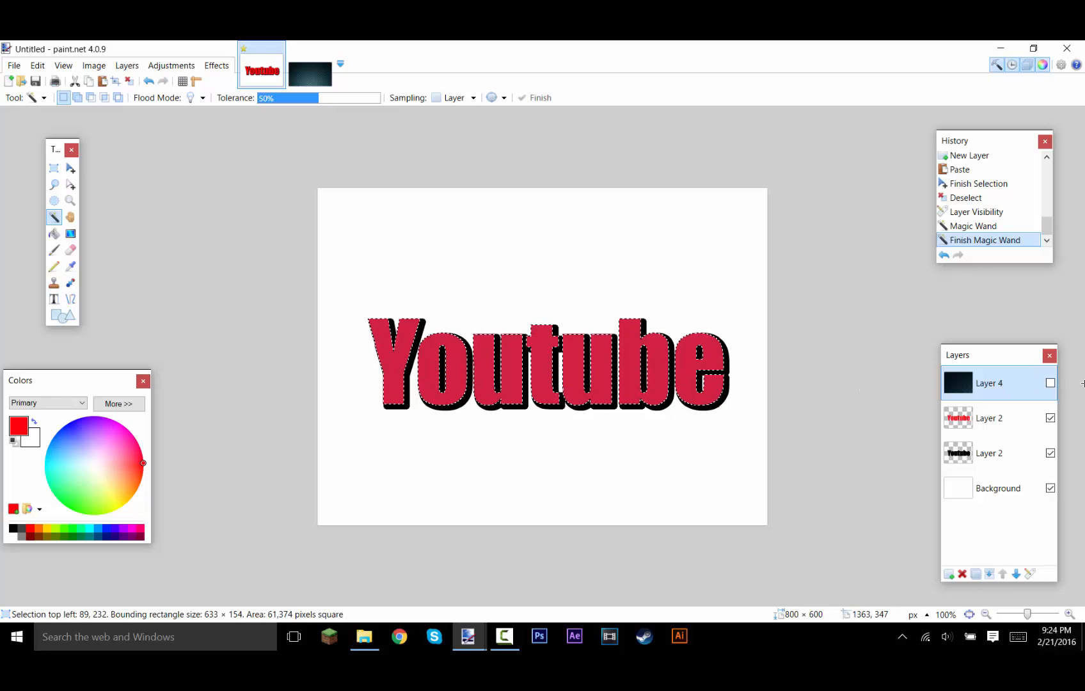
pyautogui.click(1050, 382)
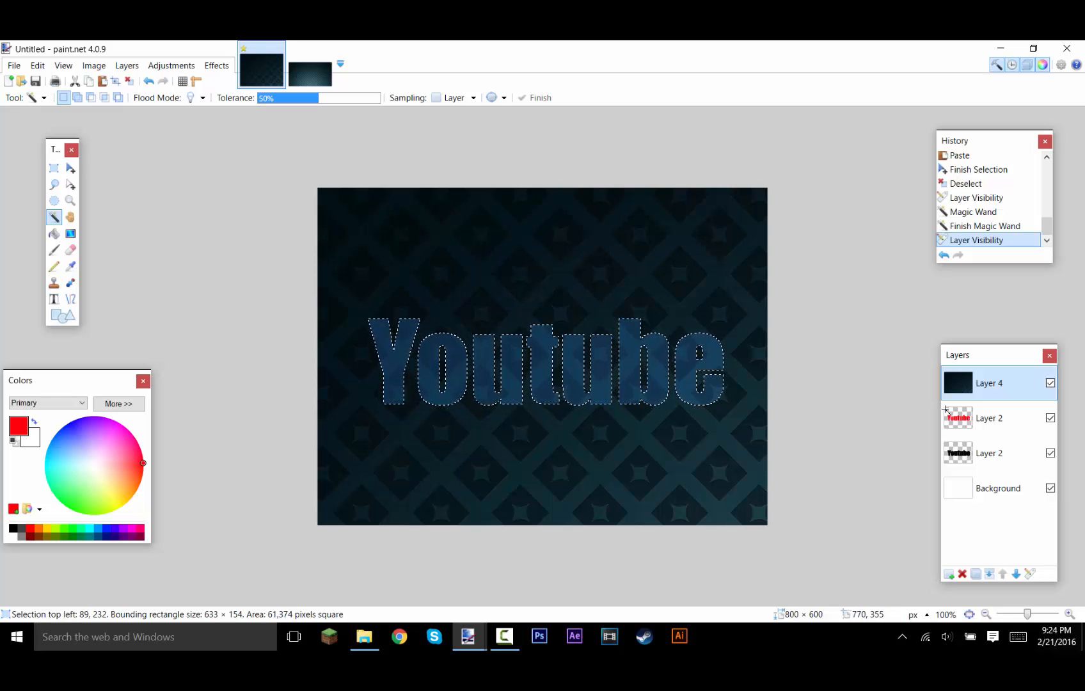
# Replace the full pattern layer with a new layer, paste the star pattern within the letter selection, and deselect.
pyautogui.click(961, 574)
pyautogui.click(949, 574)
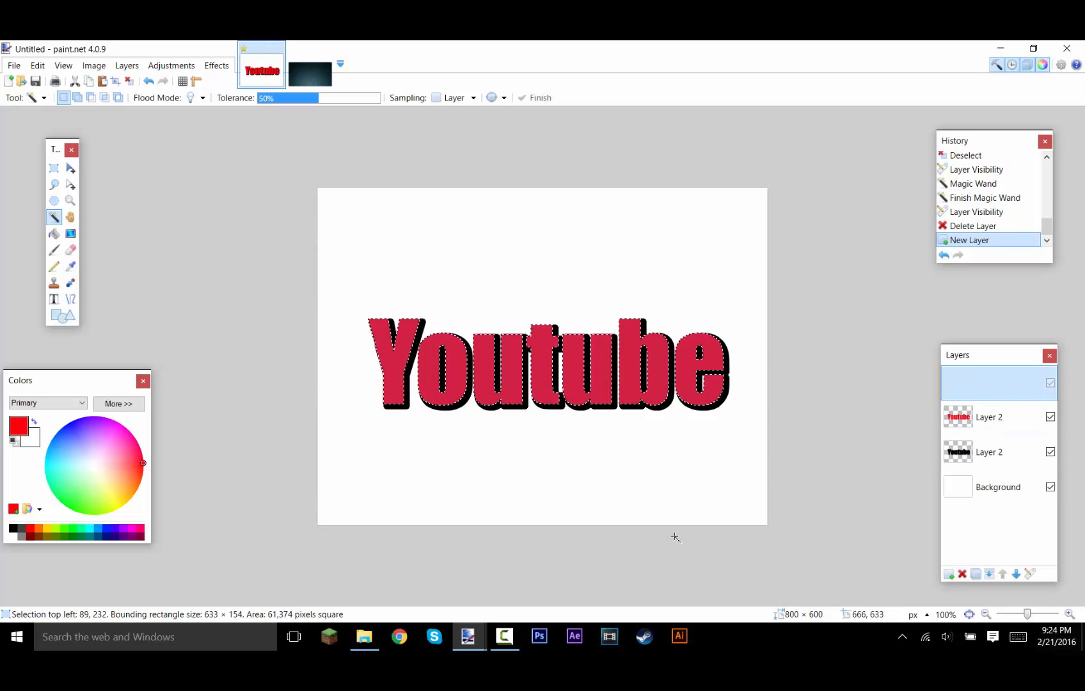
pyautogui.hotkey('ctrl', 'v')
pyautogui.hotkey('ctrl', 'd')
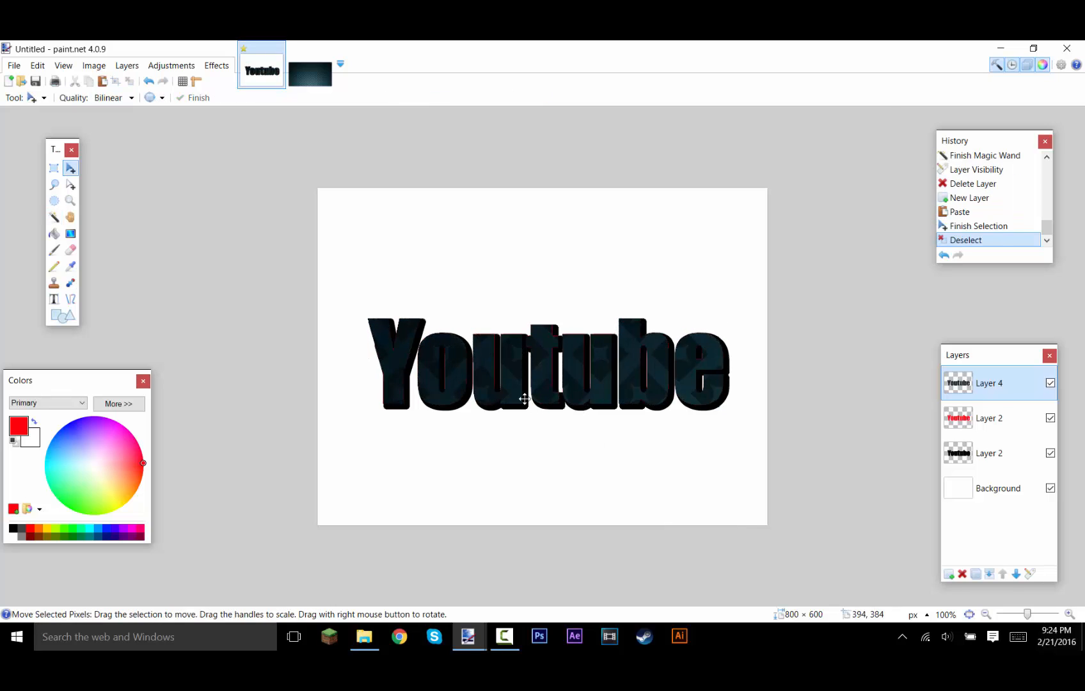
# Check the patterned letters' edges with the red text layer hidden and shown, and delete the pattern layer.
pyautogui.scroll(5, 524, 399)
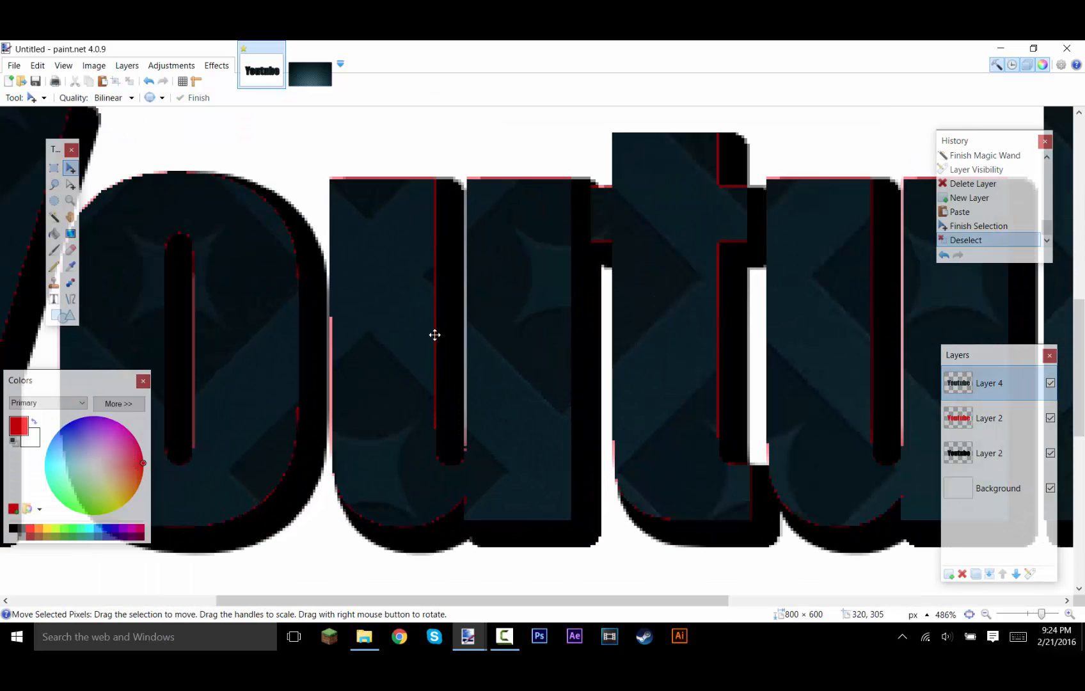
pyautogui.click(1050, 417)
pyautogui.scroll(-2, 557, 397)
pyautogui.scroll(-3, 557, 403)
pyautogui.scroll(3, 554, 436)
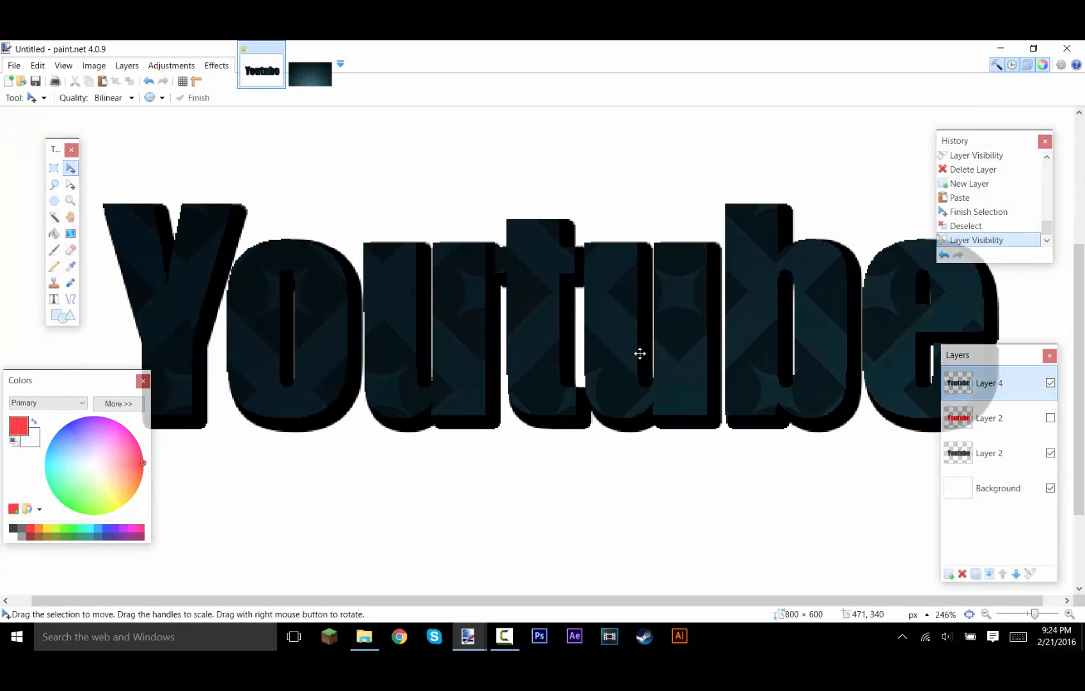
pyautogui.click(1050, 418)
pyautogui.scroll(-3, 826, 423)
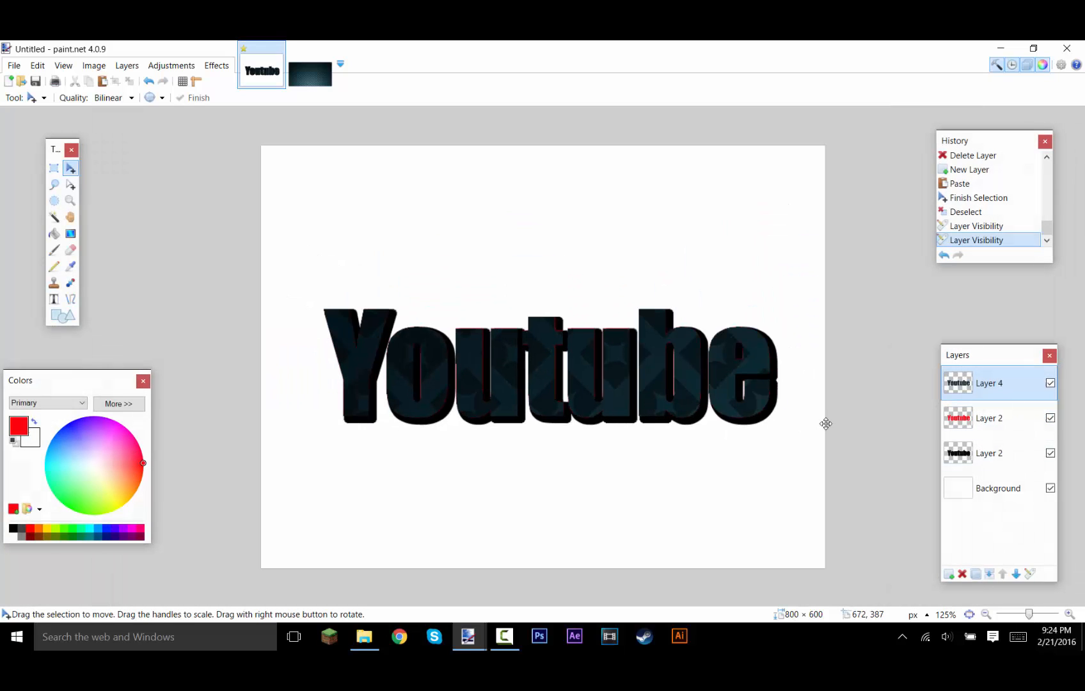
pyautogui.click(961, 574)
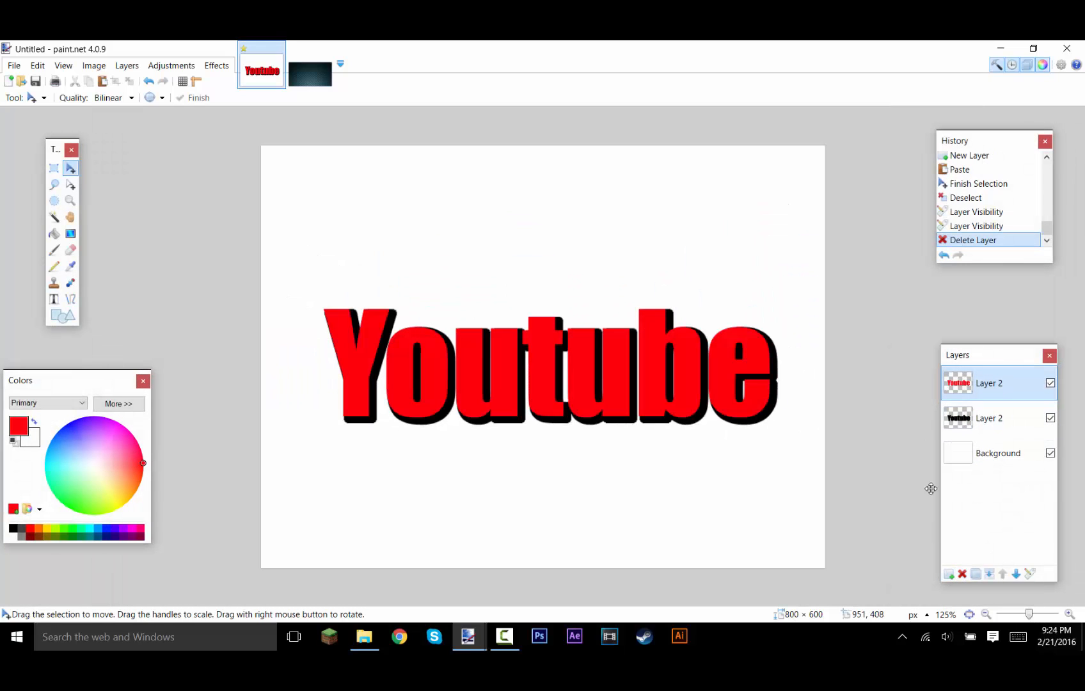
# Reselect all the red letters on the upper text layer with the Magic Wand and add an empty layer on top.
pyautogui.click(53, 217)
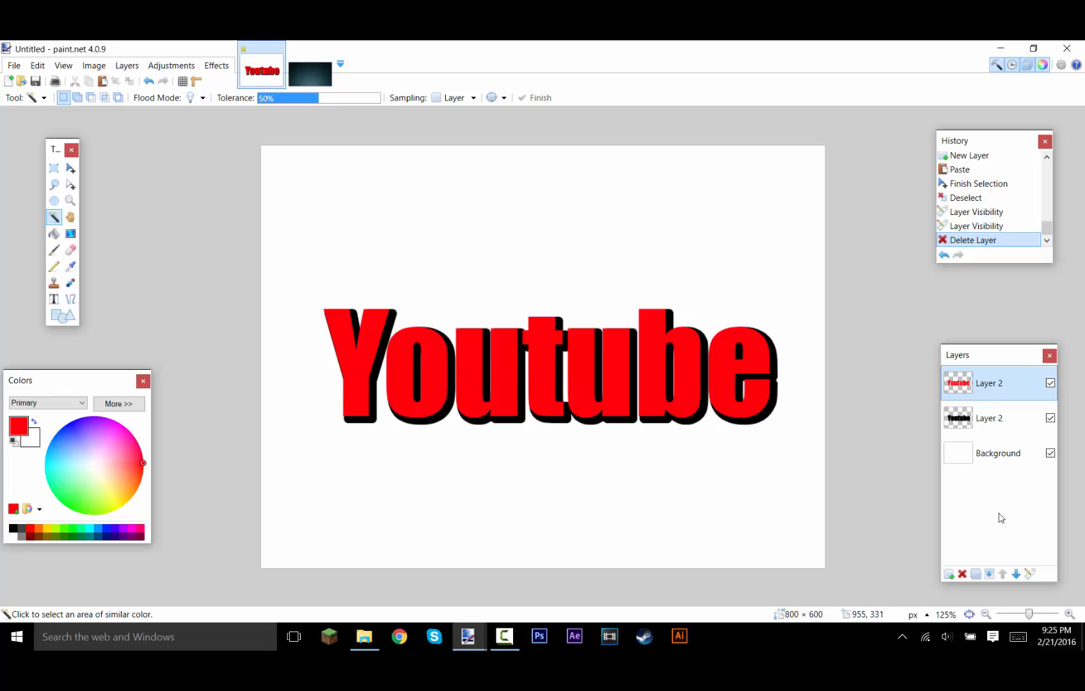
pyautogui.scroll(4, 443, 380)
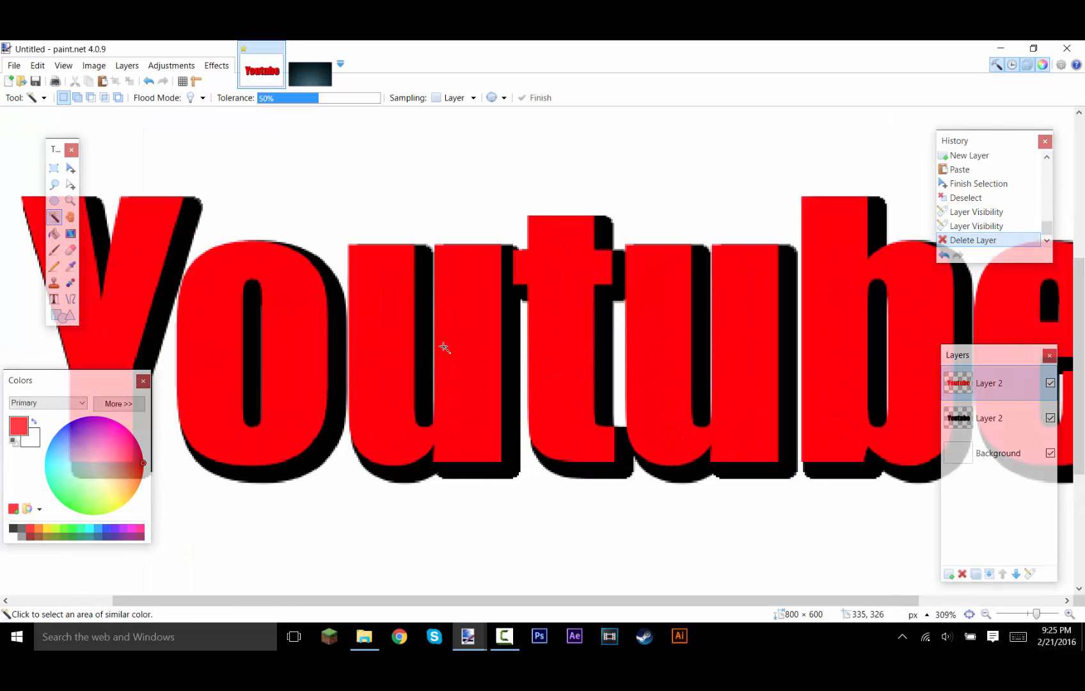
pyautogui.click(436, 370)
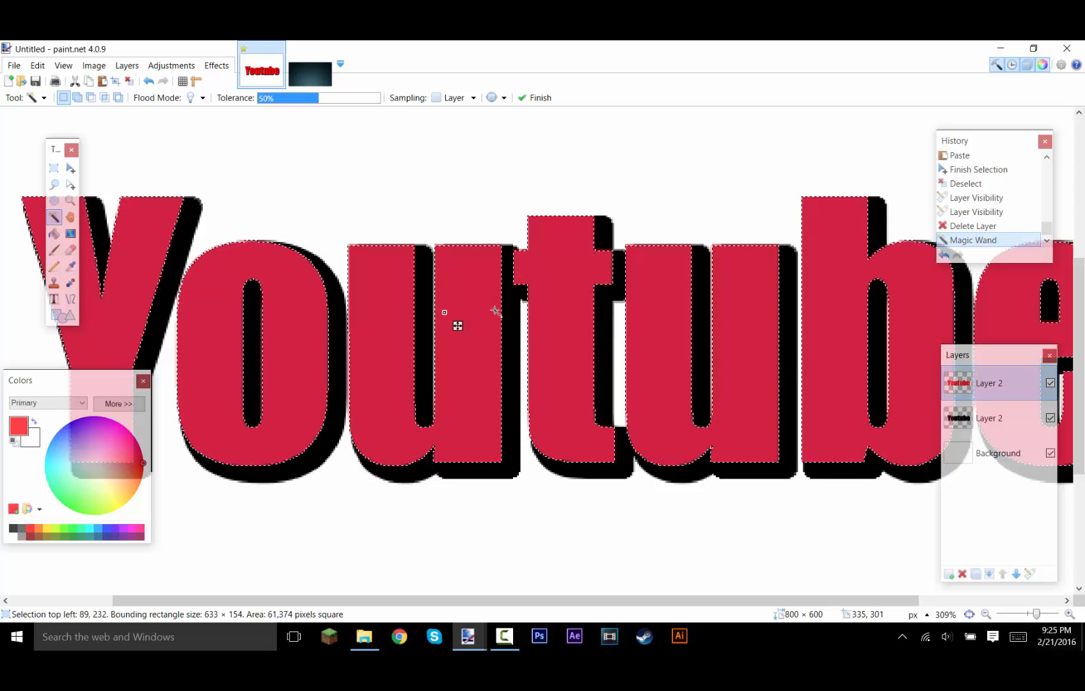
pyautogui.scroll(-2, 630, 304)
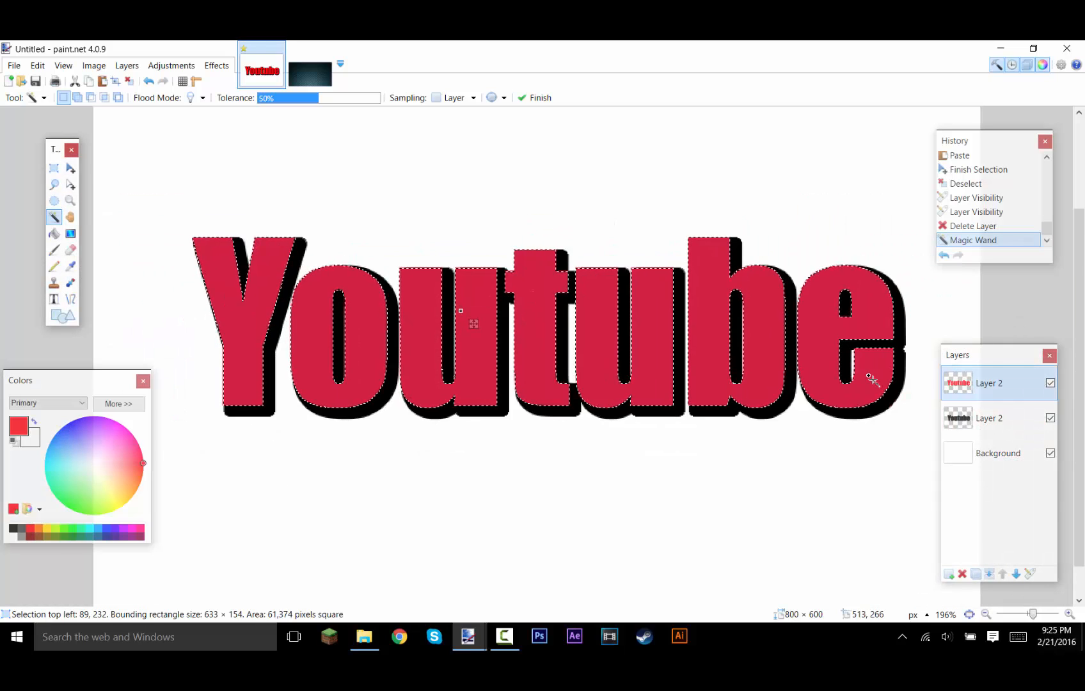
pyautogui.click(948, 574)
pyautogui.scroll(-1, 524, 266)
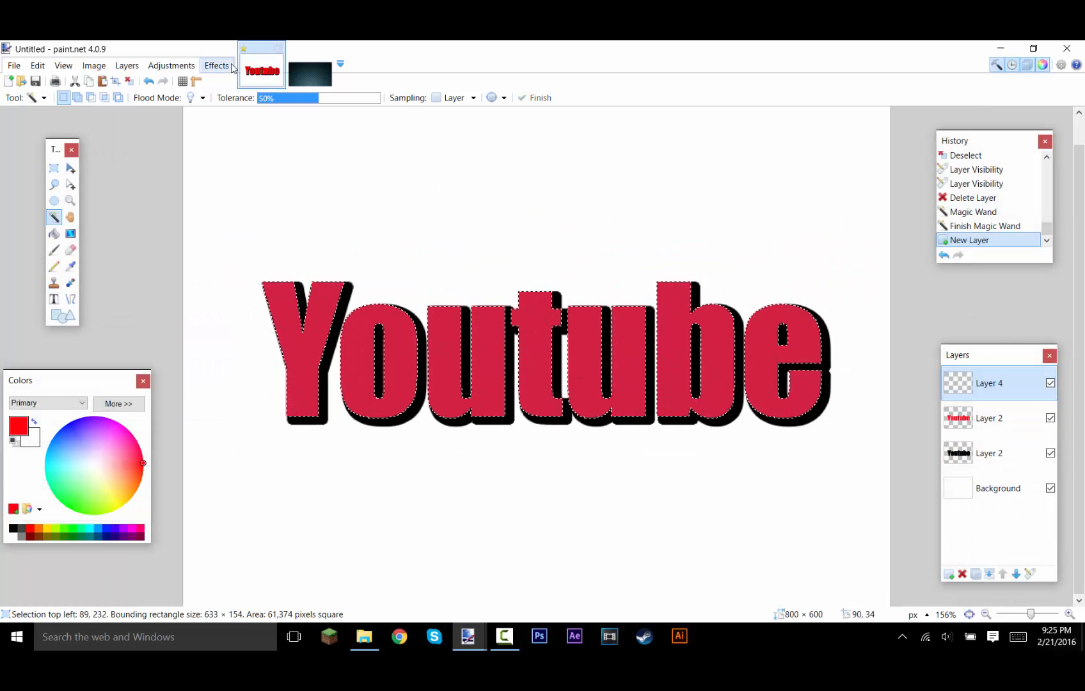
pyautogui.click(217, 65)
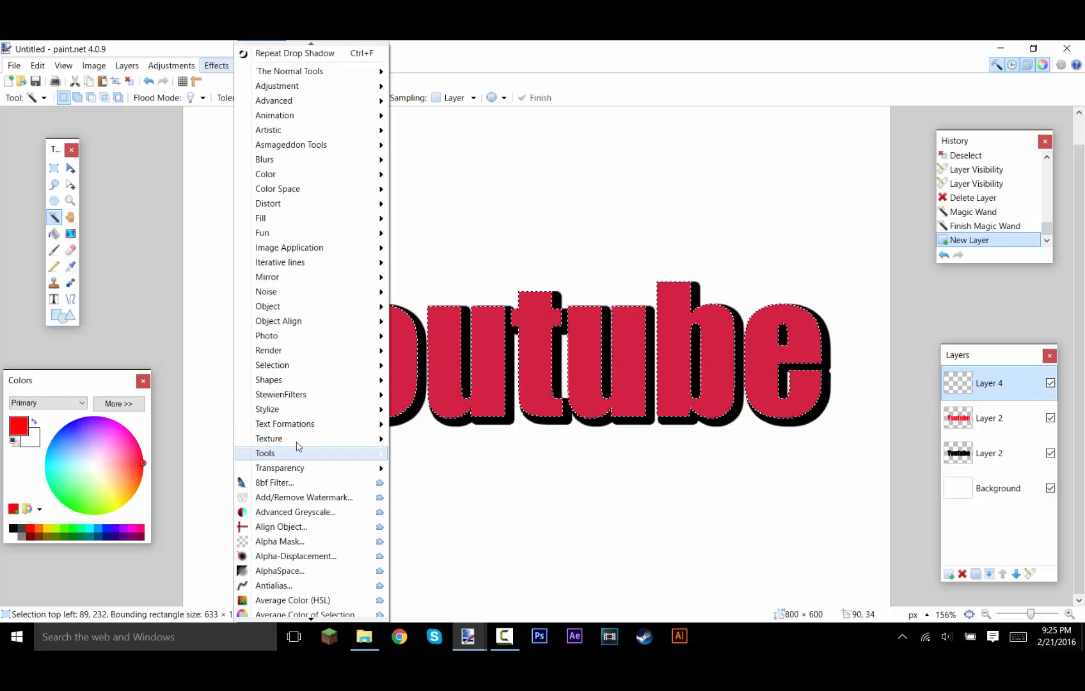
pyautogui.moveTo(291, 460)
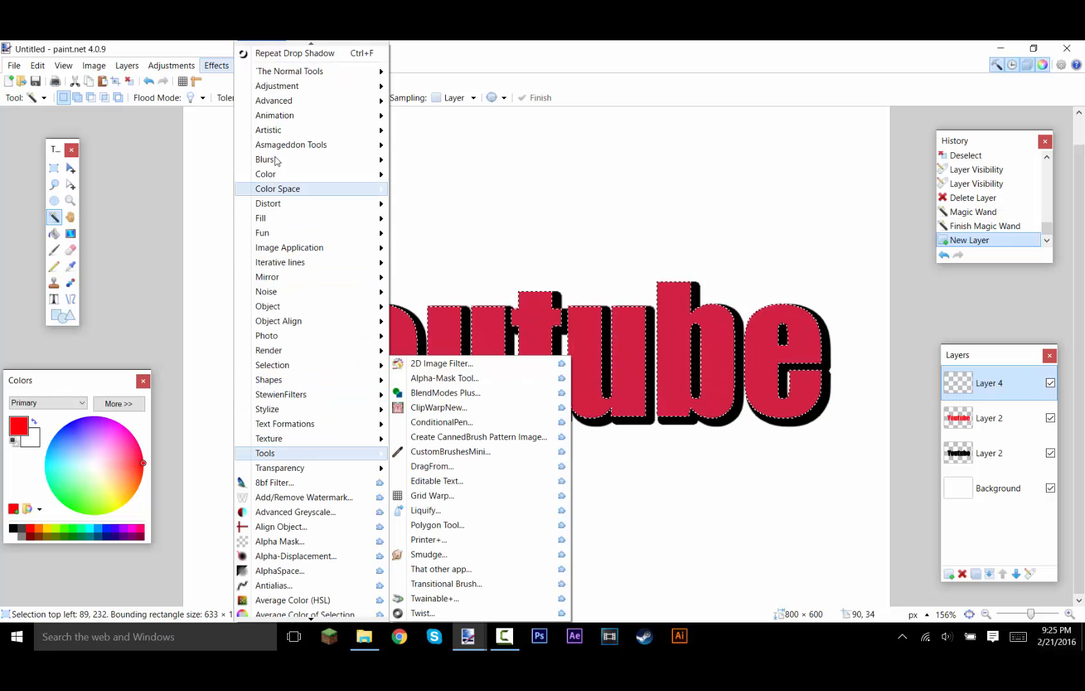
pyautogui.moveTo(272, 131)
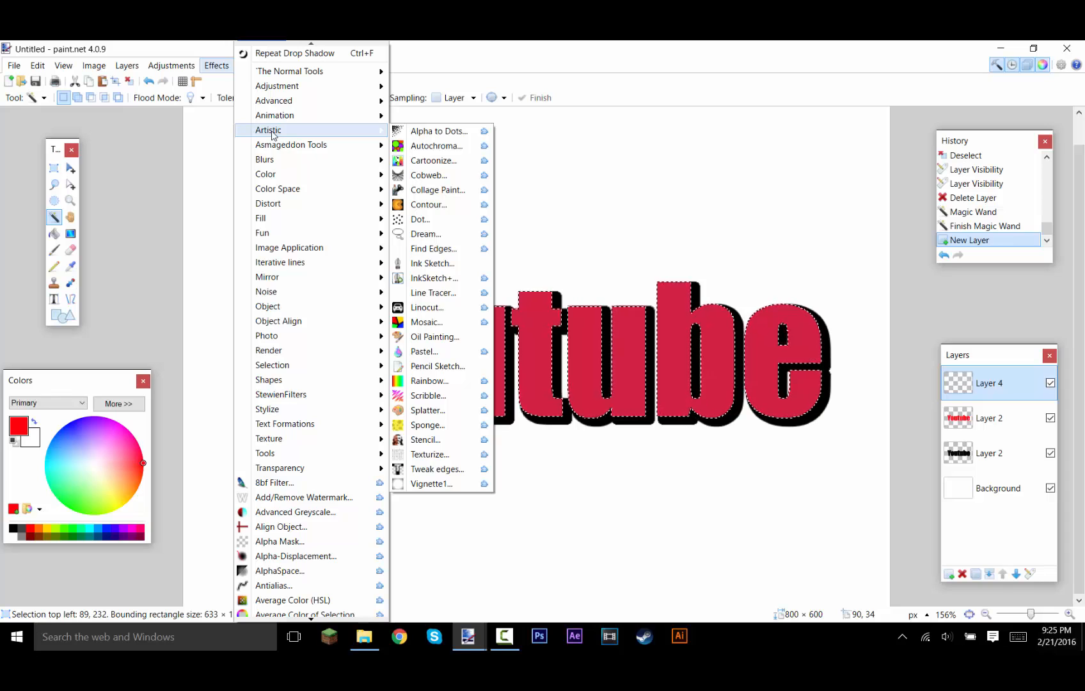
pyautogui.click(430, 380)
pyautogui.moveTo(553, 282); pyautogui.dragTo(512, 282)
pyautogui.moveTo(465, 329); pyautogui.dragTo(495, 327)
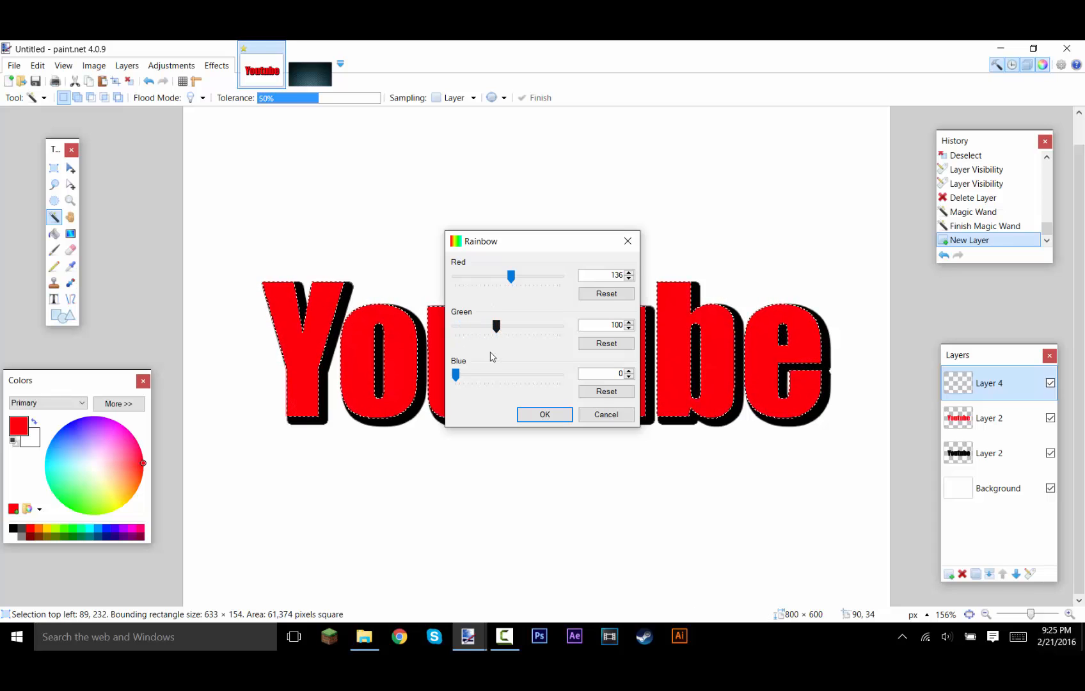
pyautogui.click(592, 417)
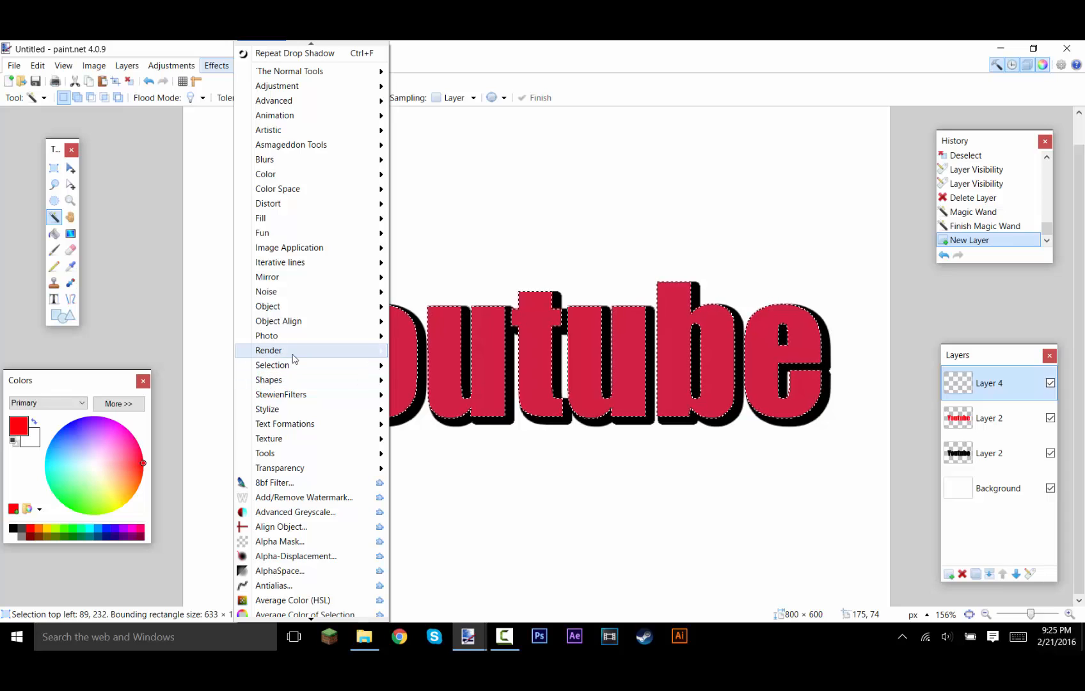
# Look through the available Render effects for one suited to the letter selection.
pyautogui.moveTo(293, 354)
pyautogui.press('Up')
pyautogui.press('Up')
pyautogui.press('Up')
pyautogui.press('Up')
pyautogui.press('Up')
pyautogui.press('Up')
pyautogui.press('Up')
pyautogui.press('Up')
pyautogui.press('Up')
pyautogui.press('Up')
pyautogui.press('Up')
pyautogui.press('Up')
pyautogui.press('Up')
pyautogui.press('Up')
pyautogui.press('Up')
pyautogui.press('Up')
pyautogui.press('Up')
pyautogui.press('Up')
pyautogui.press('Up')
pyautogui.press('Up')
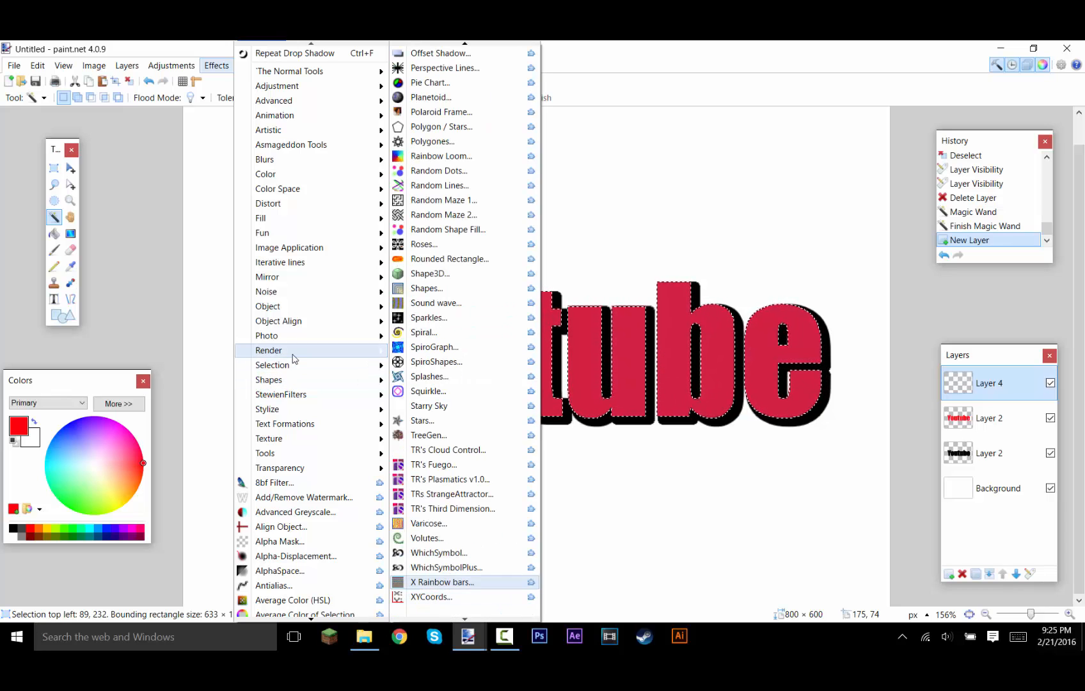
pyautogui.press('Up')
pyautogui.press('Up')
pyautogui.press('Up')
pyautogui.press('Up')
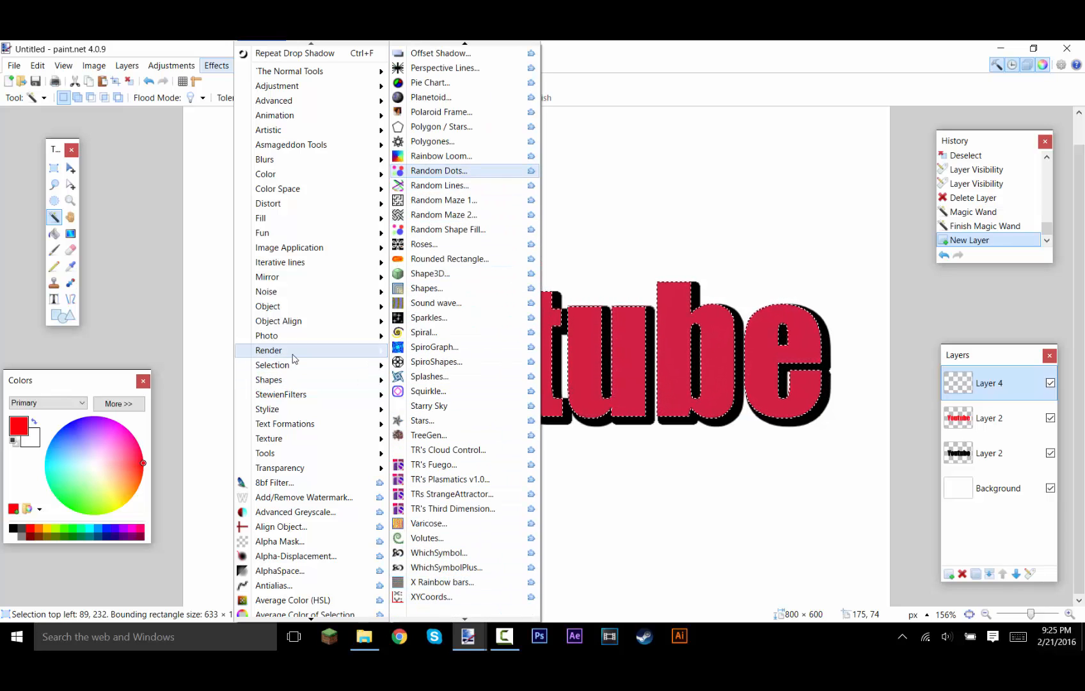
pyautogui.press('Up')
pyautogui.press('Up')
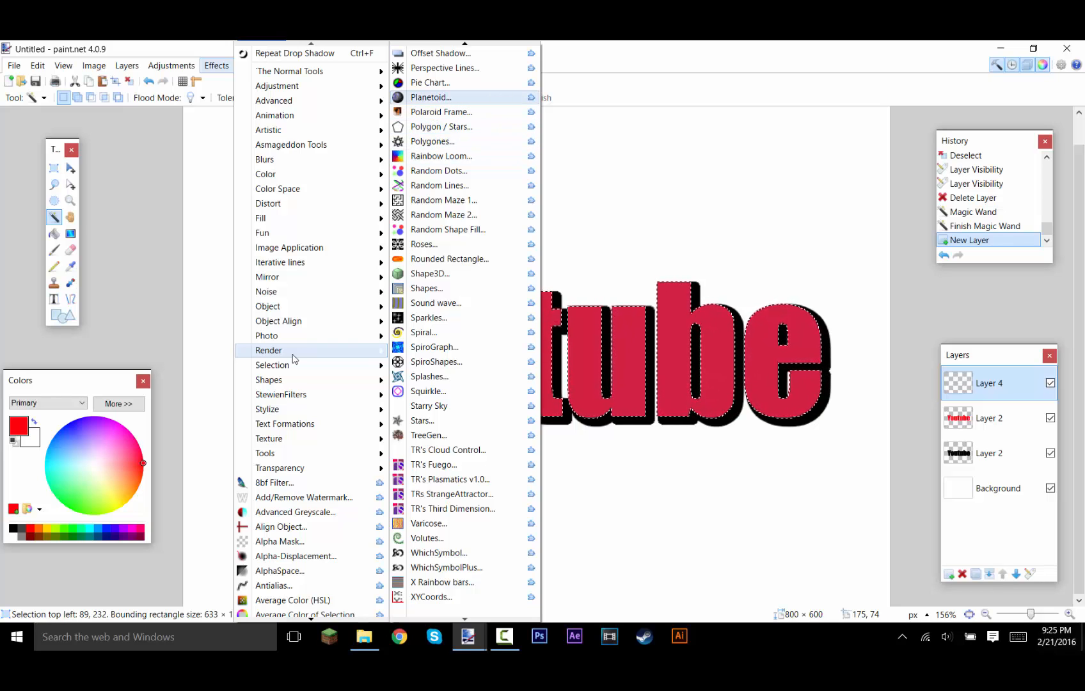
pyautogui.press('Up')
pyautogui.press('Up')
pyautogui.press('Up')
pyautogui.press('Up')
pyautogui.press('Up')
pyautogui.press('Up')
pyautogui.press('Up')
pyautogui.press('Up')
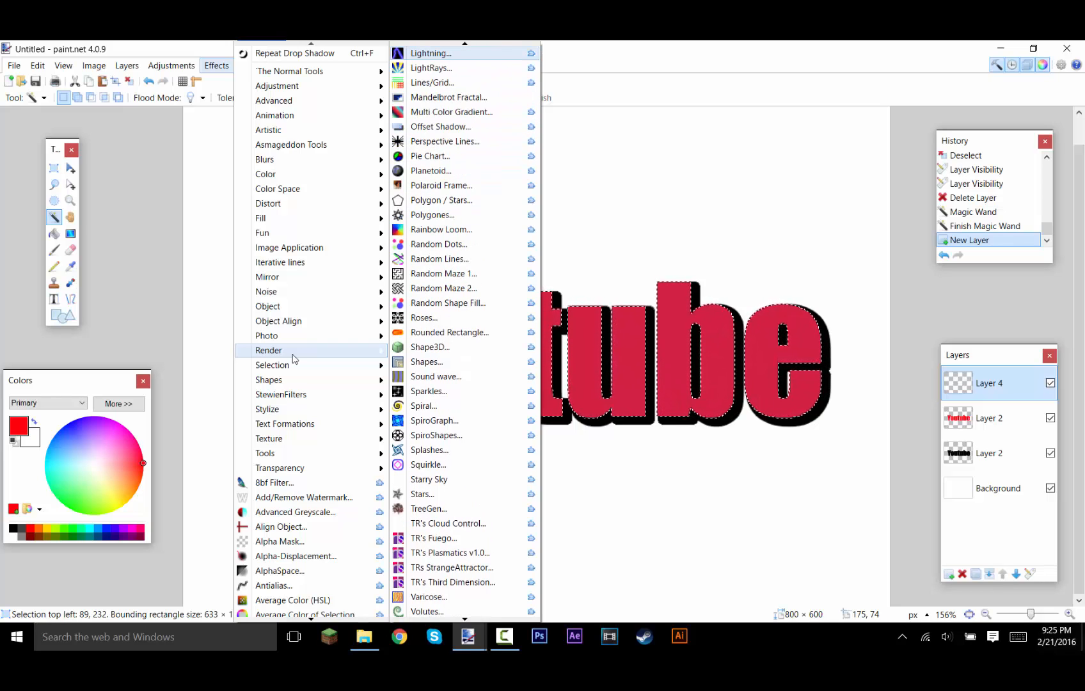
pyautogui.press('Up')
pyautogui.press('Up')
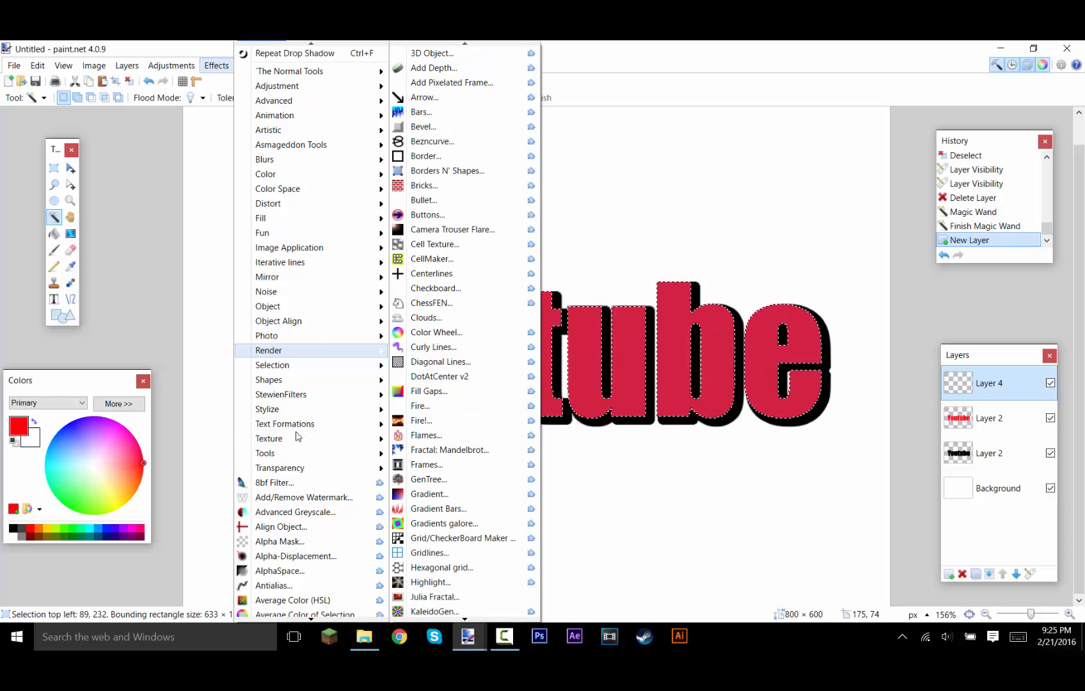
# Apply Rainbow Twist within the letters with Y factor 2.19, red angle -128.16 and center offset 1.26, -0.20, and deselect.
pyautogui.moveTo(291, 438)
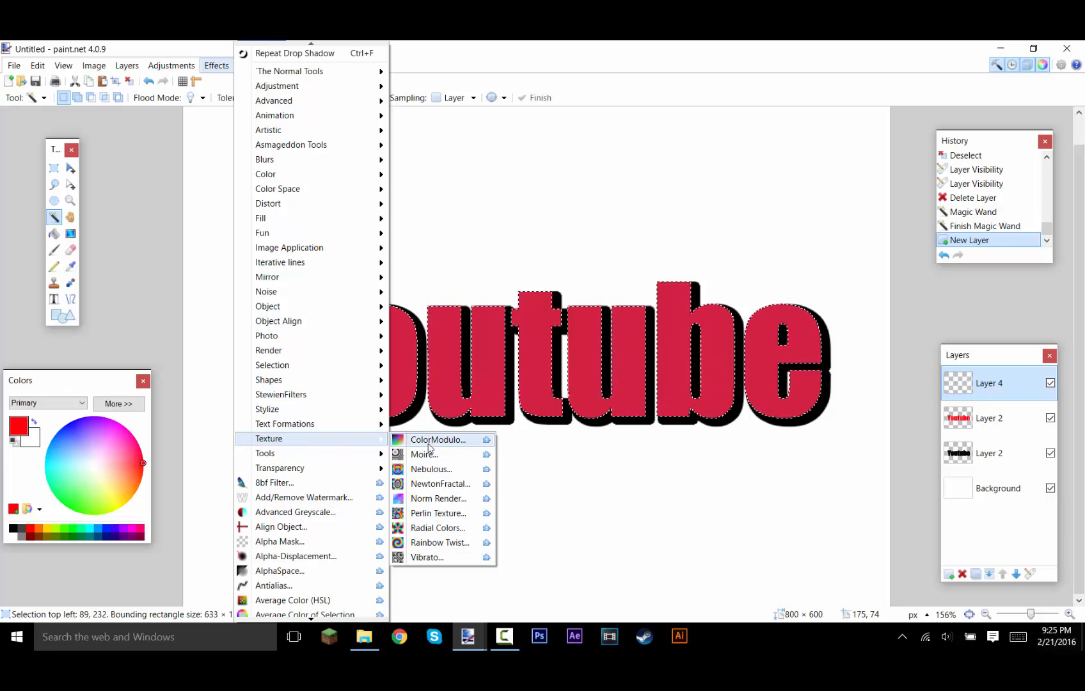
pyautogui.click(439, 542)
pyautogui.moveTo(524, 75); pyautogui.dragTo(169, 101)
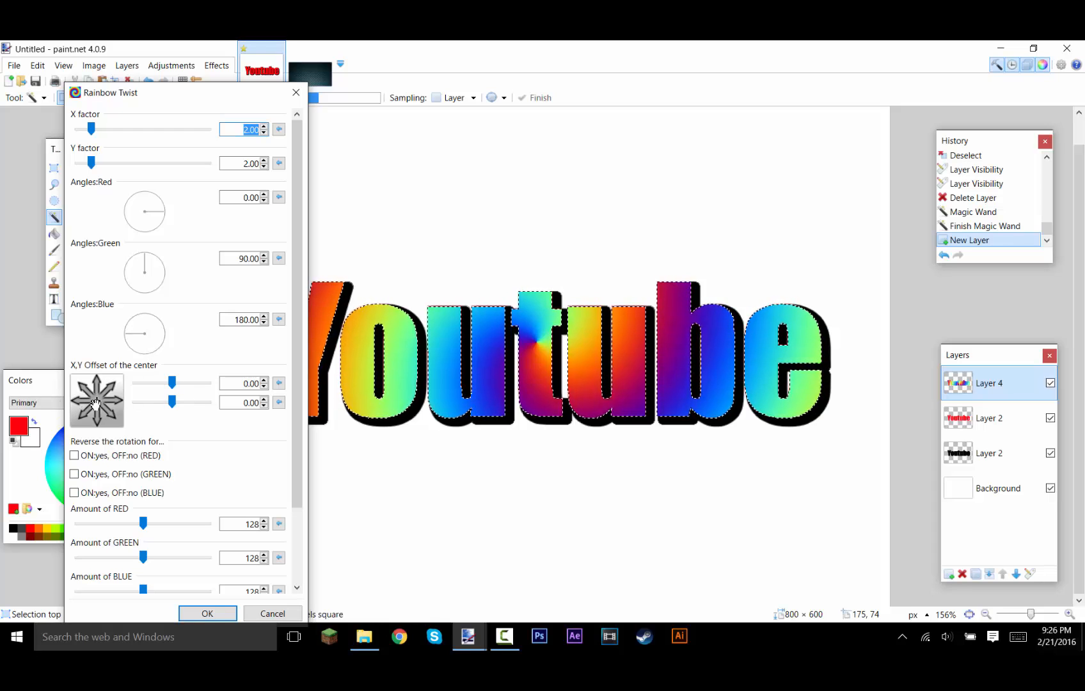
pyautogui.moveTo(96, 403); pyautogui.dragTo(130, 397)
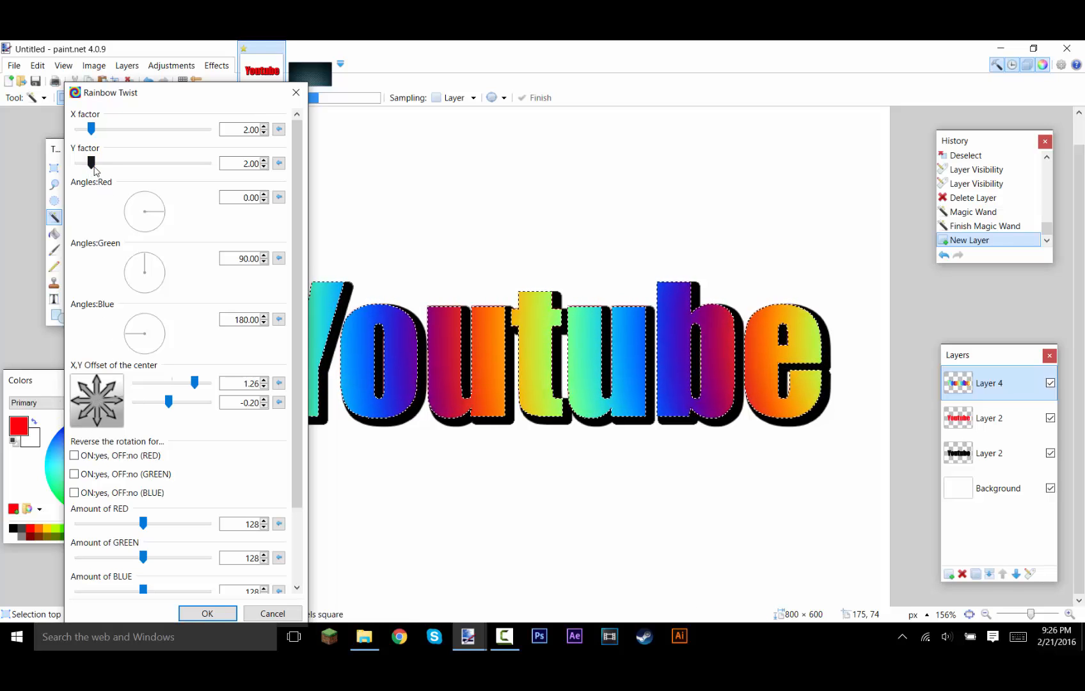
pyautogui.moveTo(92, 163); pyautogui.dragTo(92, 163)
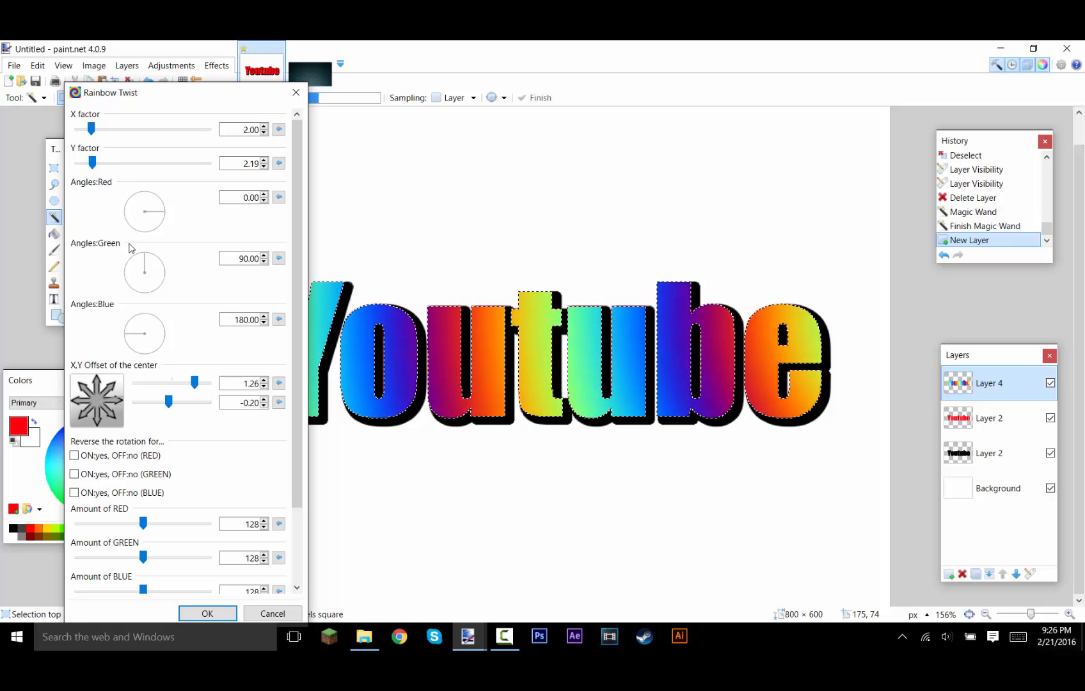
pyautogui.click(136, 222)
pyautogui.moveTo(135, 223); pyautogui.dragTo(138, 224)
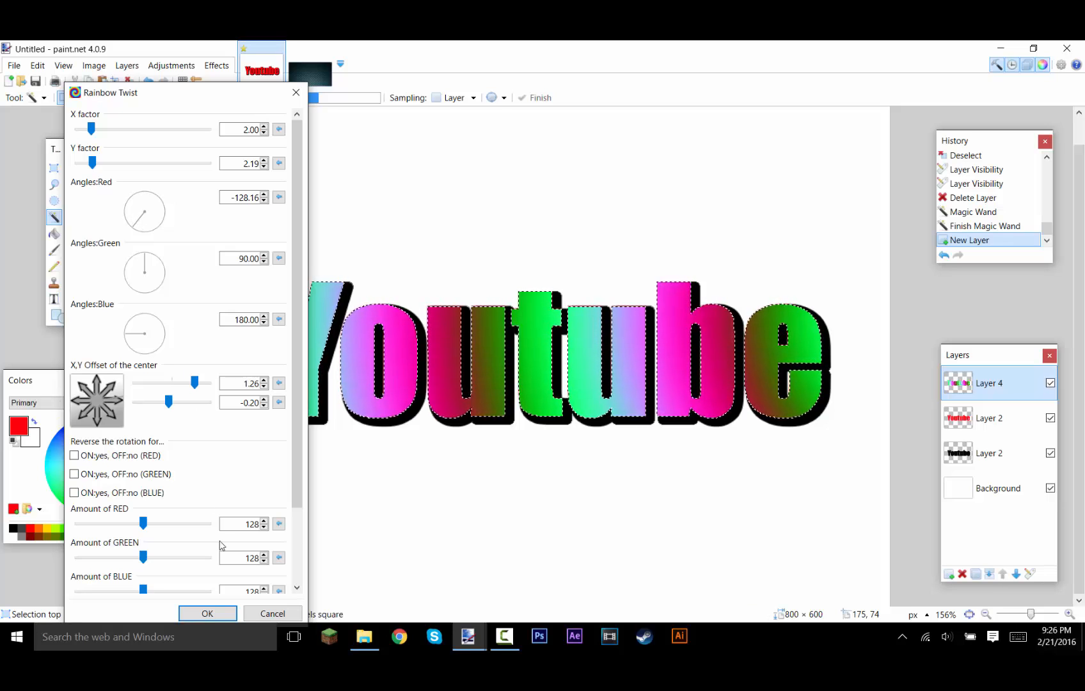
pyautogui.click(207, 612)
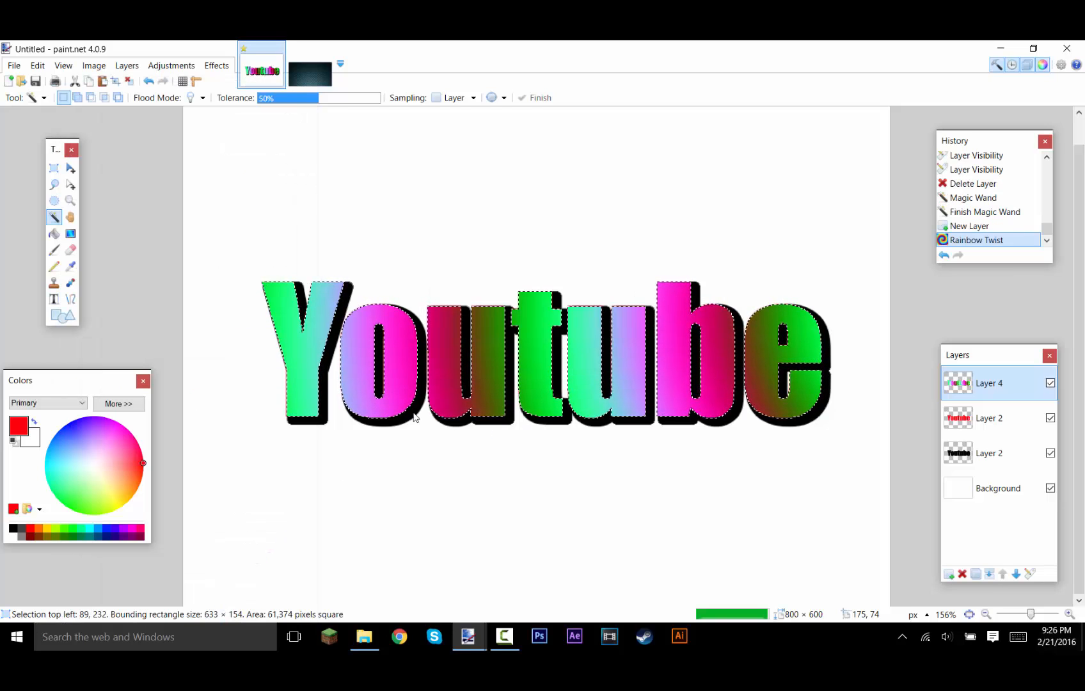
pyautogui.hotkey('ctrl', 'd')
# Examine the rainbow-coloured letters and their edges against the black shadow, close up and at full-canvas size.
pyautogui.scroll(-3, 563, 364)
pyautogui.scroll(4, 615, 396)
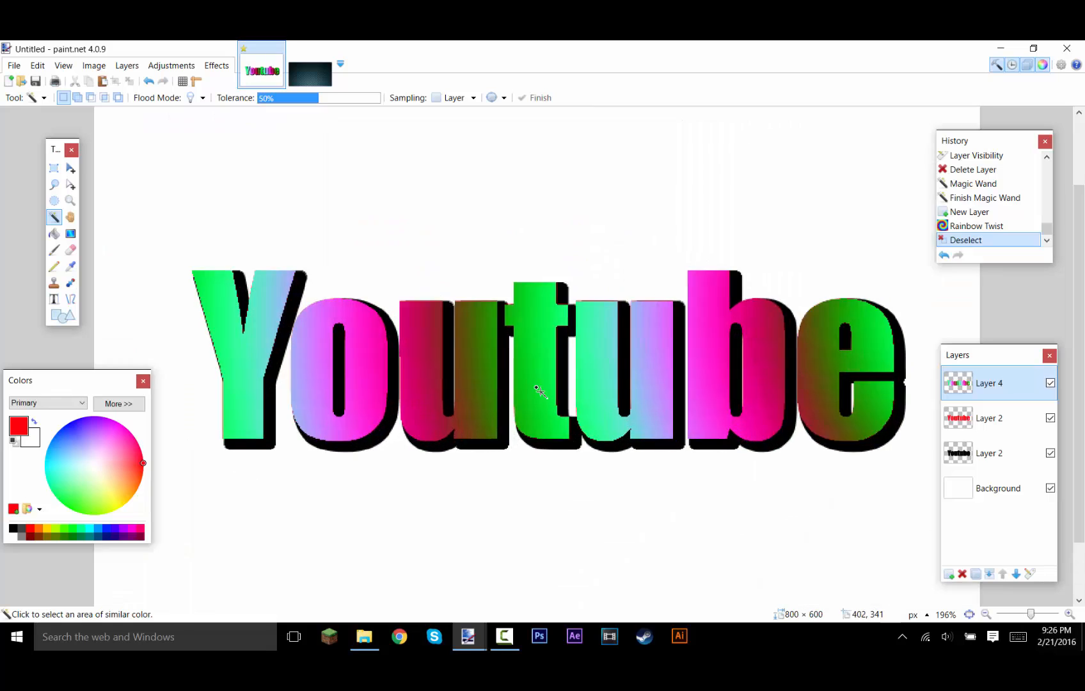
pyautogui.scroll(-8, 541, 389)
pyautogui.scroll(7, 545, 399)
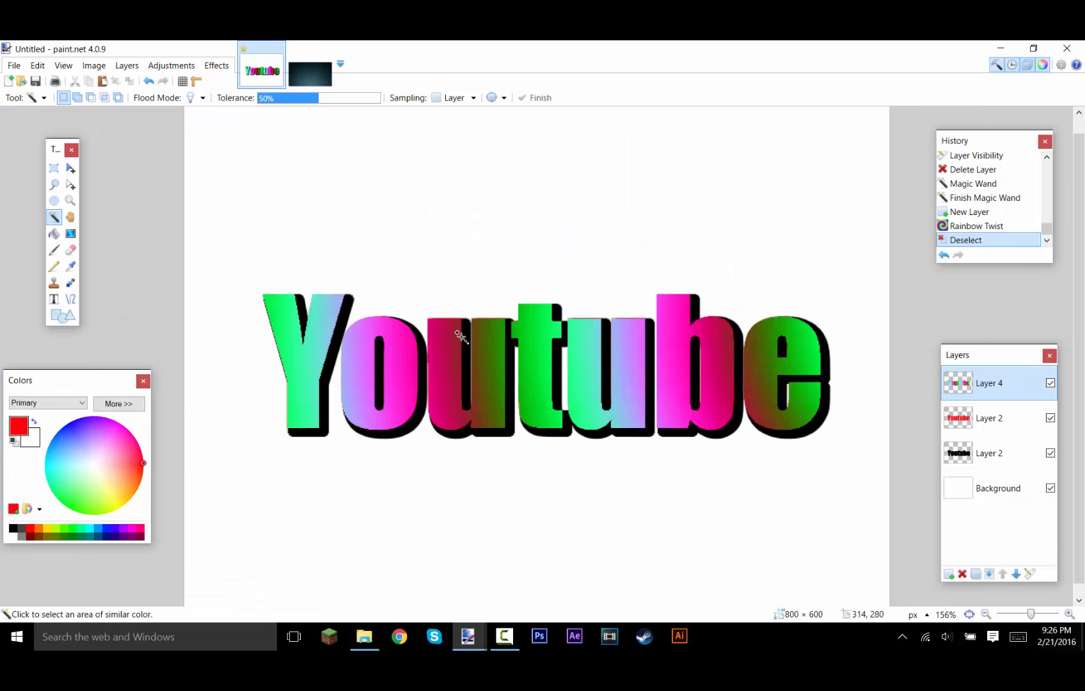
pyautogui.scroll(-4, 537, 453)
pyautogui.scroll(1, 536, 456)
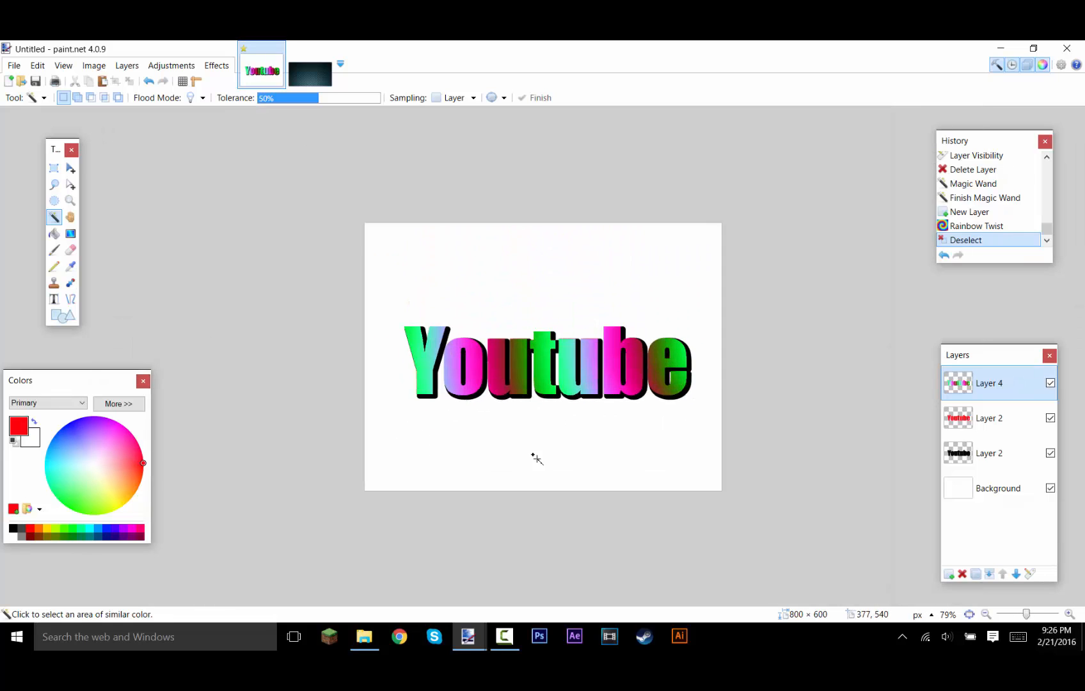
pyautogui.scroll(4, 649, 325)
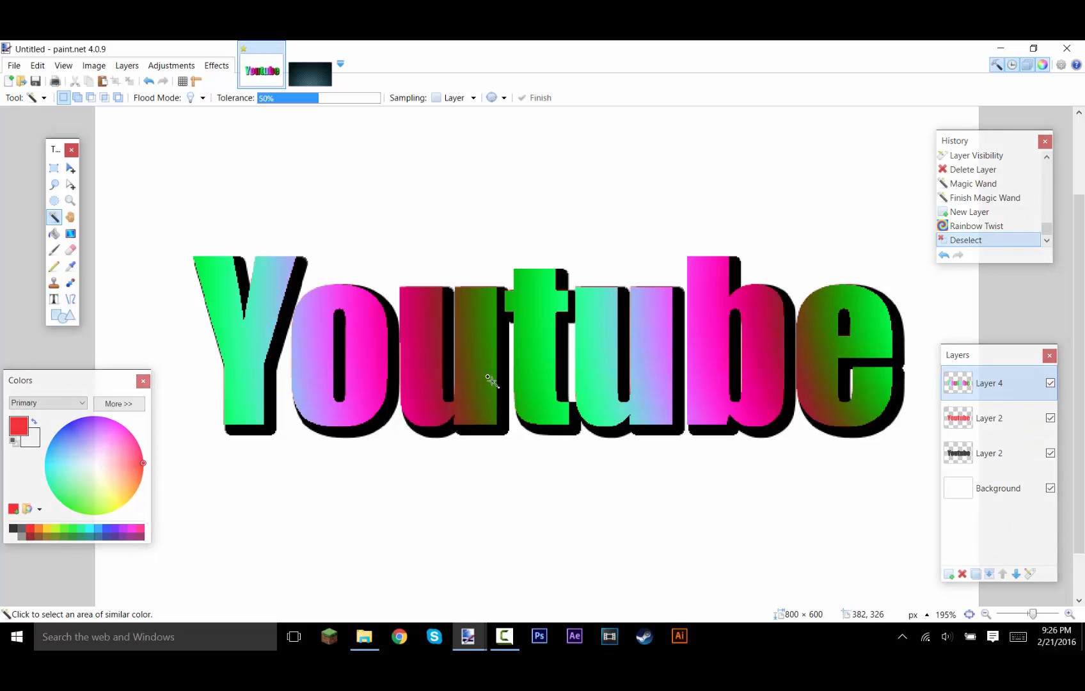
pyautogui.scroll(3, 489, 380)
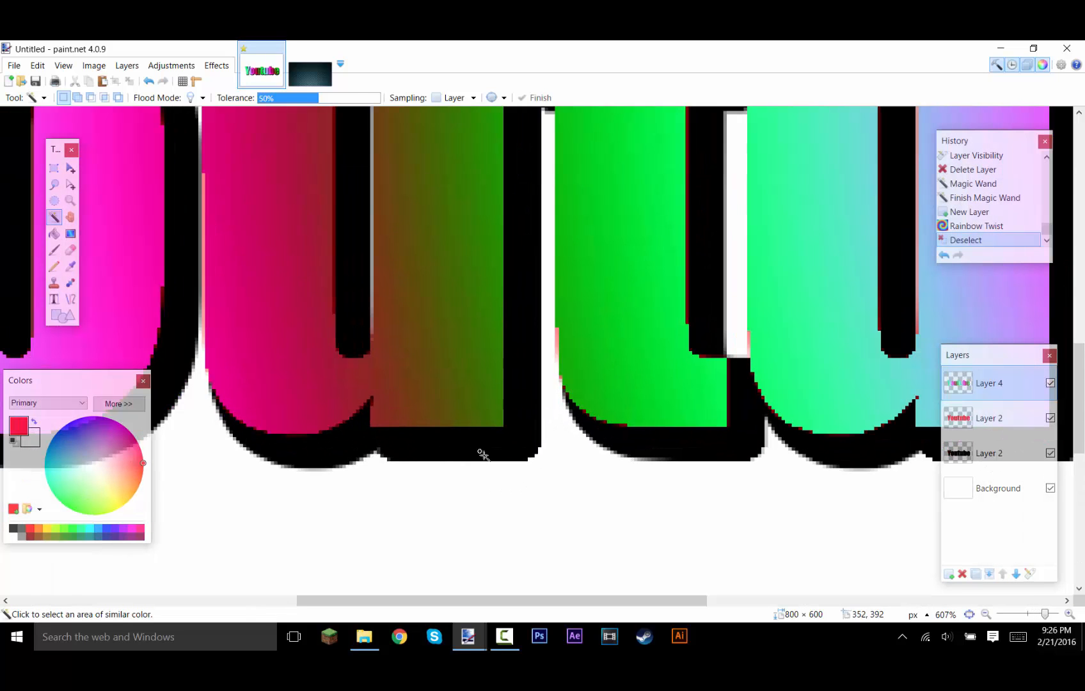
pyautogui.scroll(-8, 549, 400)
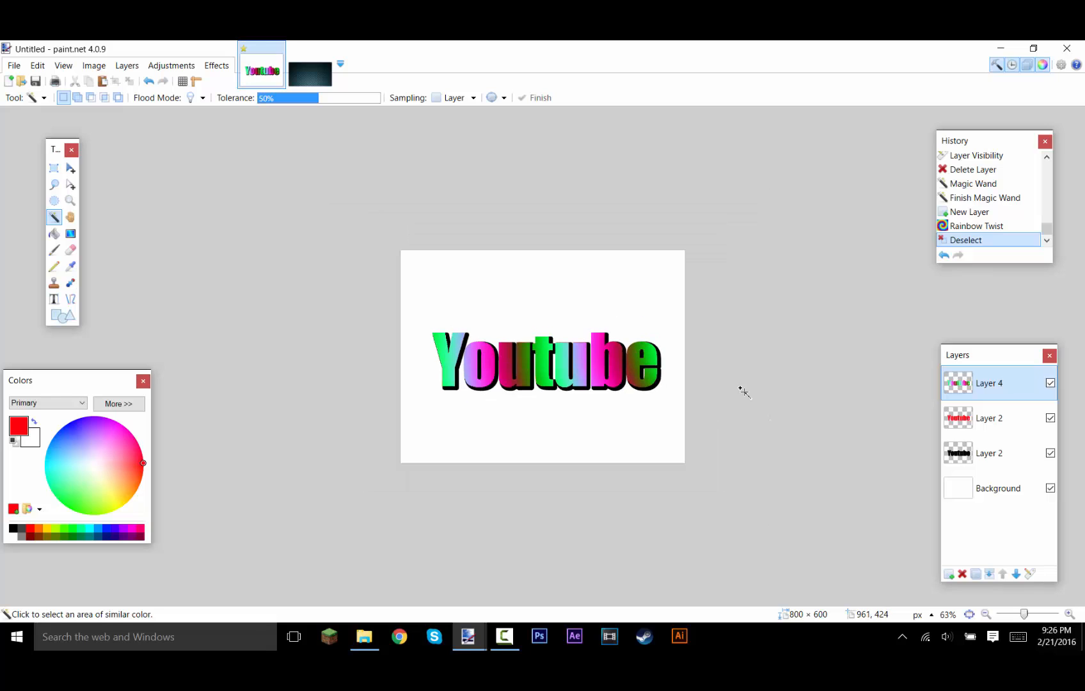
# Undo the deselection, the Rainbow Twist effect and the added top layer, and clear the letter selection.
pyautogui.hotkey('ctrl', 'z')
pyautogui.hotkey('ctrl', 'z')
pyautogui.hotkey('ctrl', 'z')
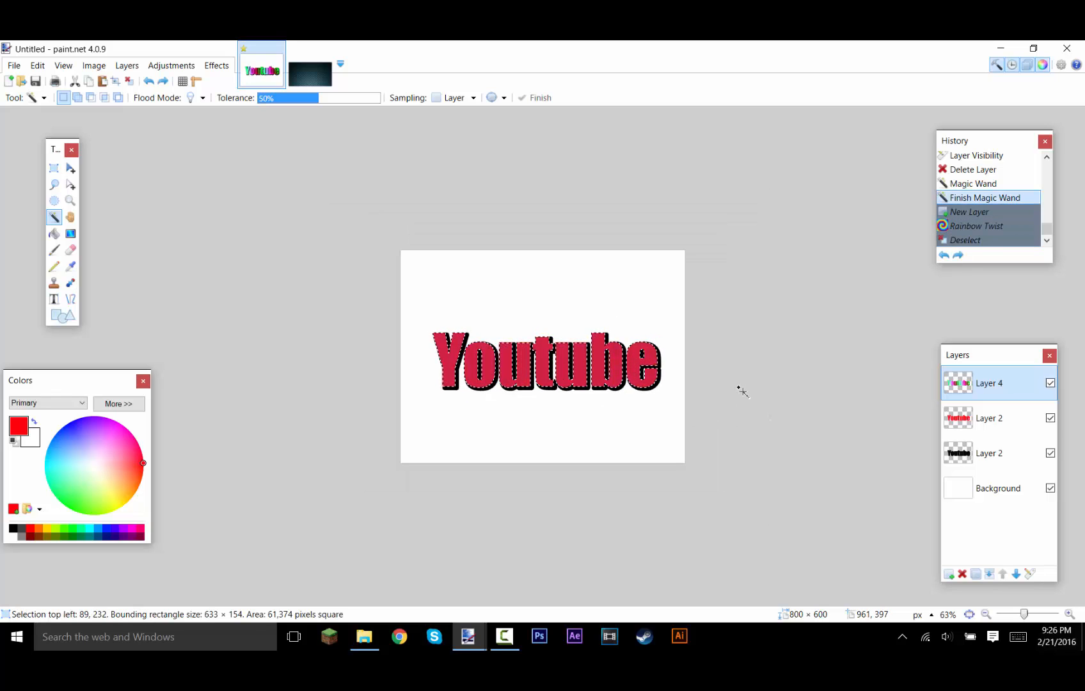
pyautogui.hotkey('ctrl', 'd')
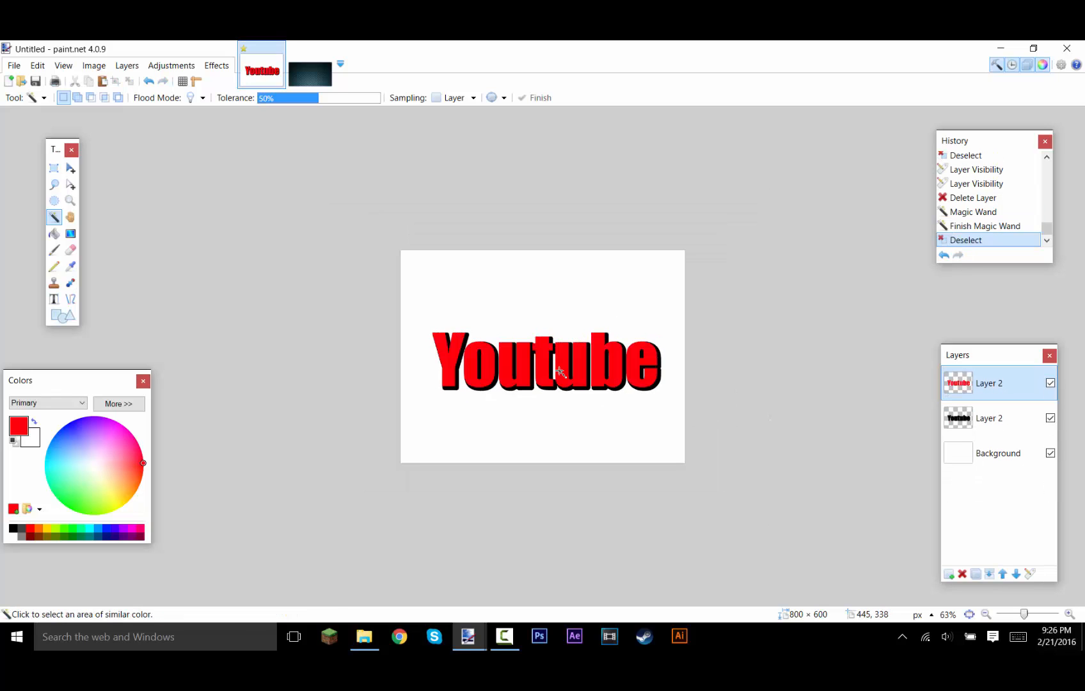
pyautogui.scroll(3, 559, 371)
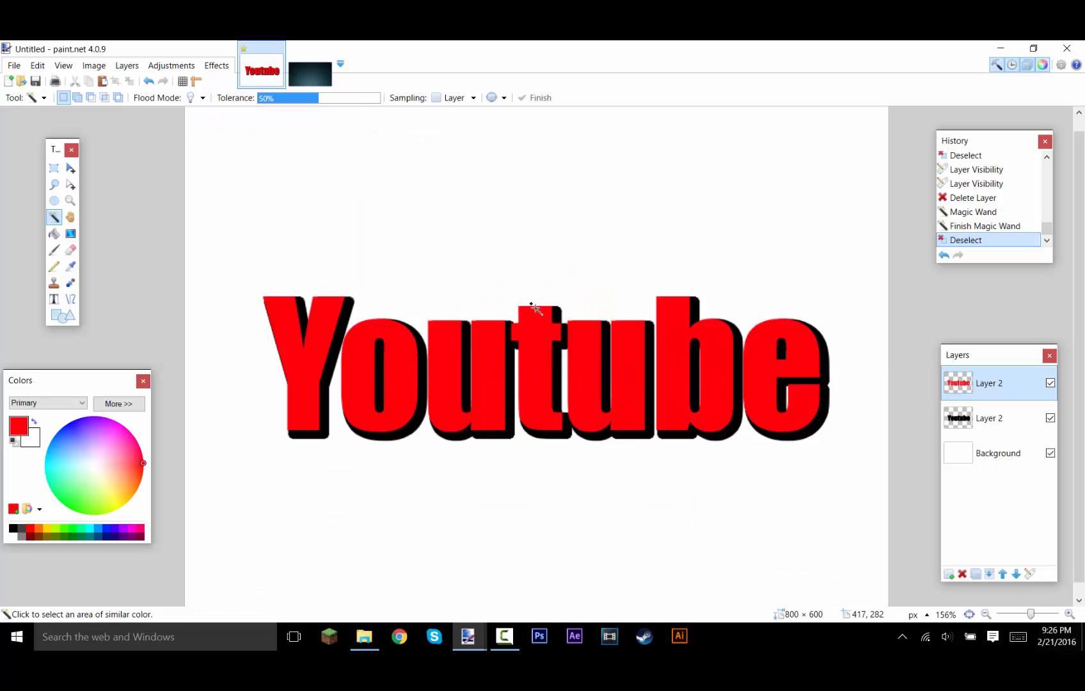
pyautogui.scroll(-2, 457, 315)
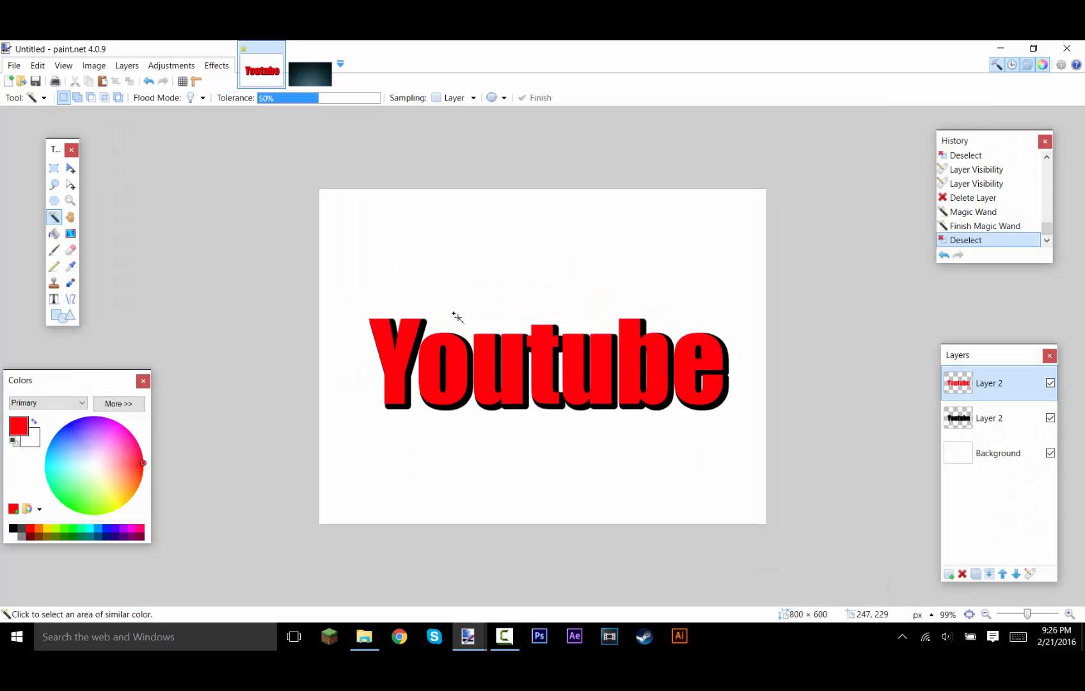